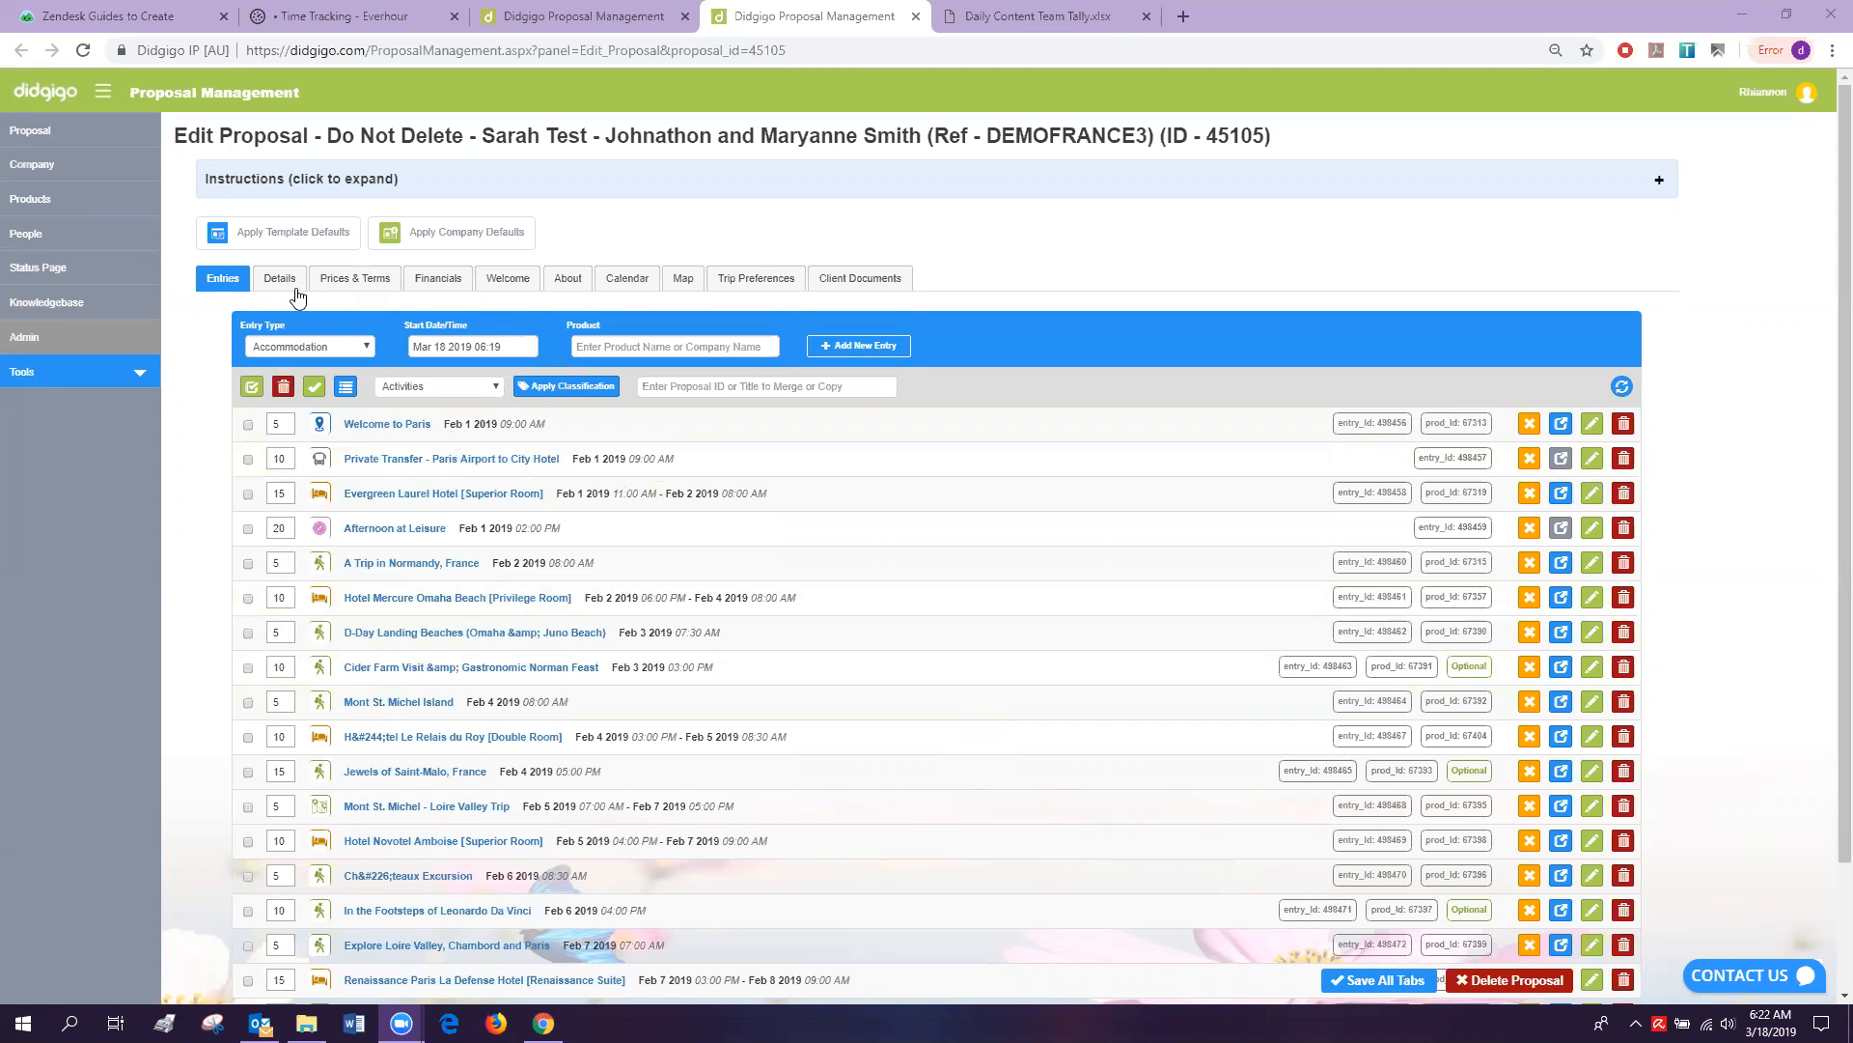
pyautogui.click(290, 283)
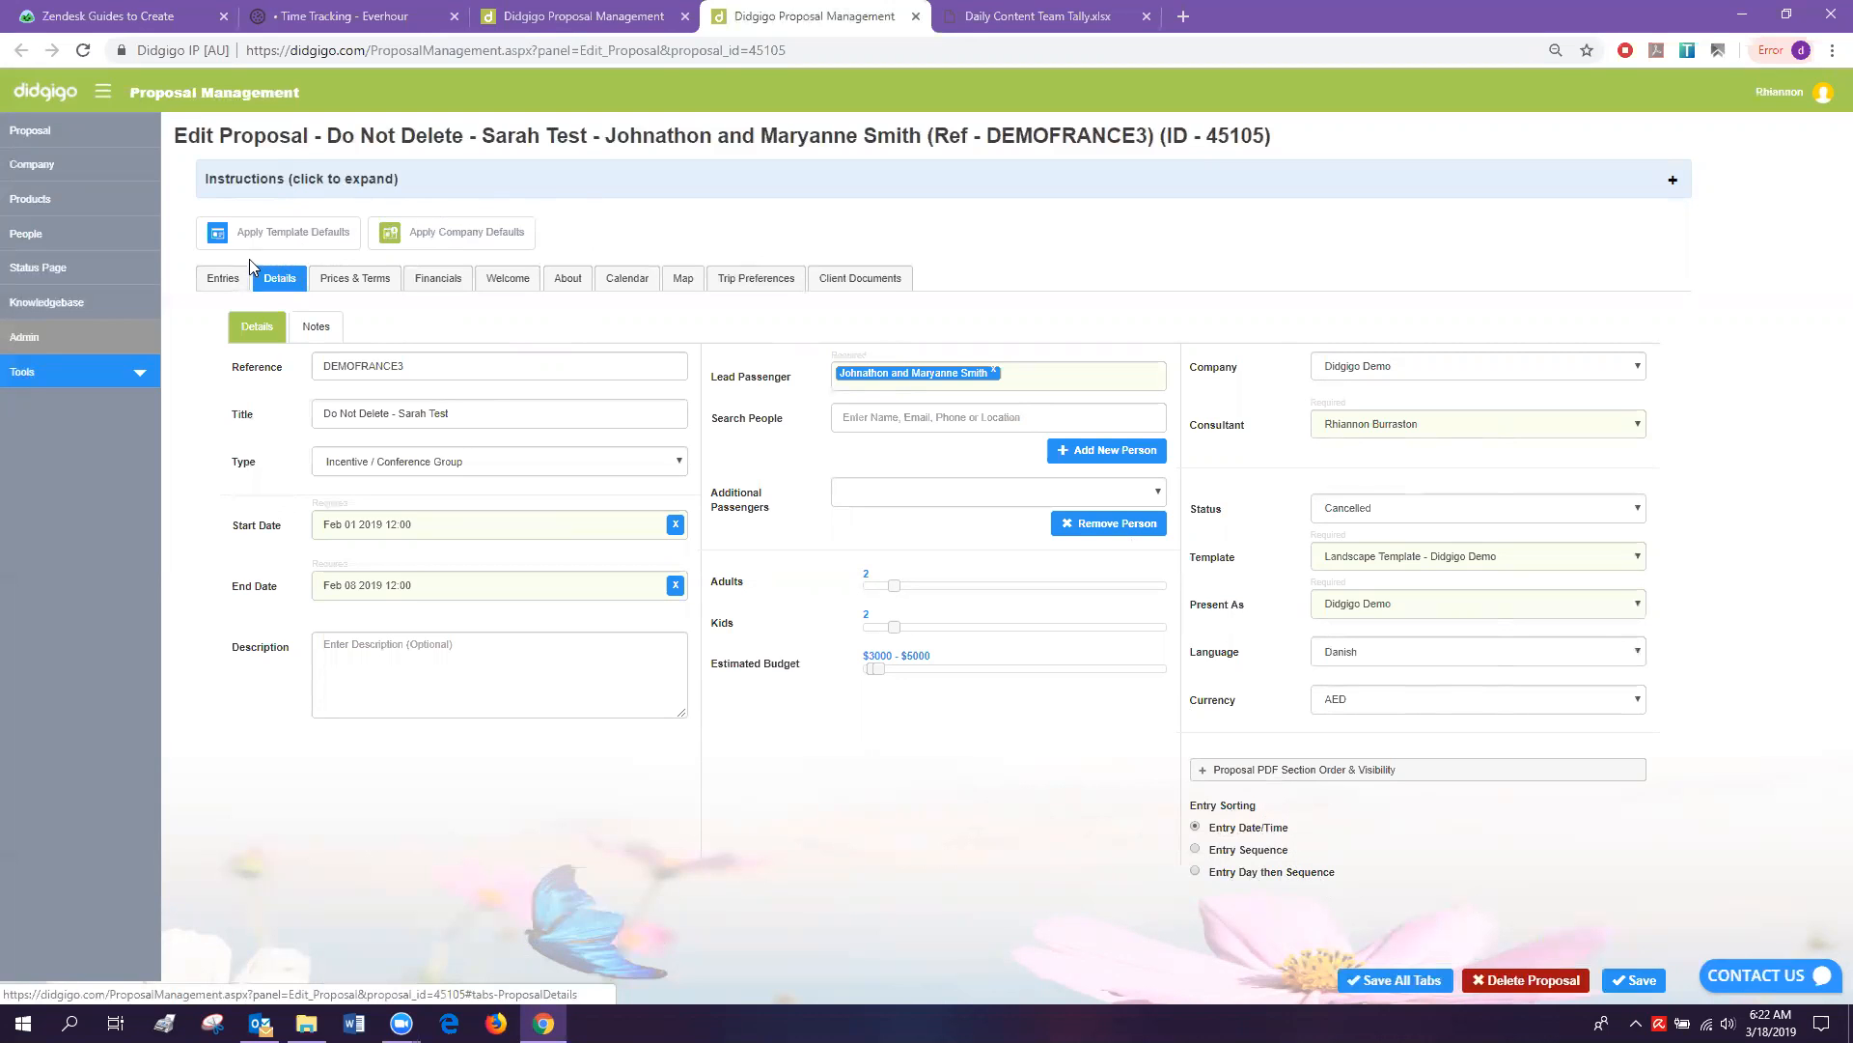
pyautogui.click(222, 280)
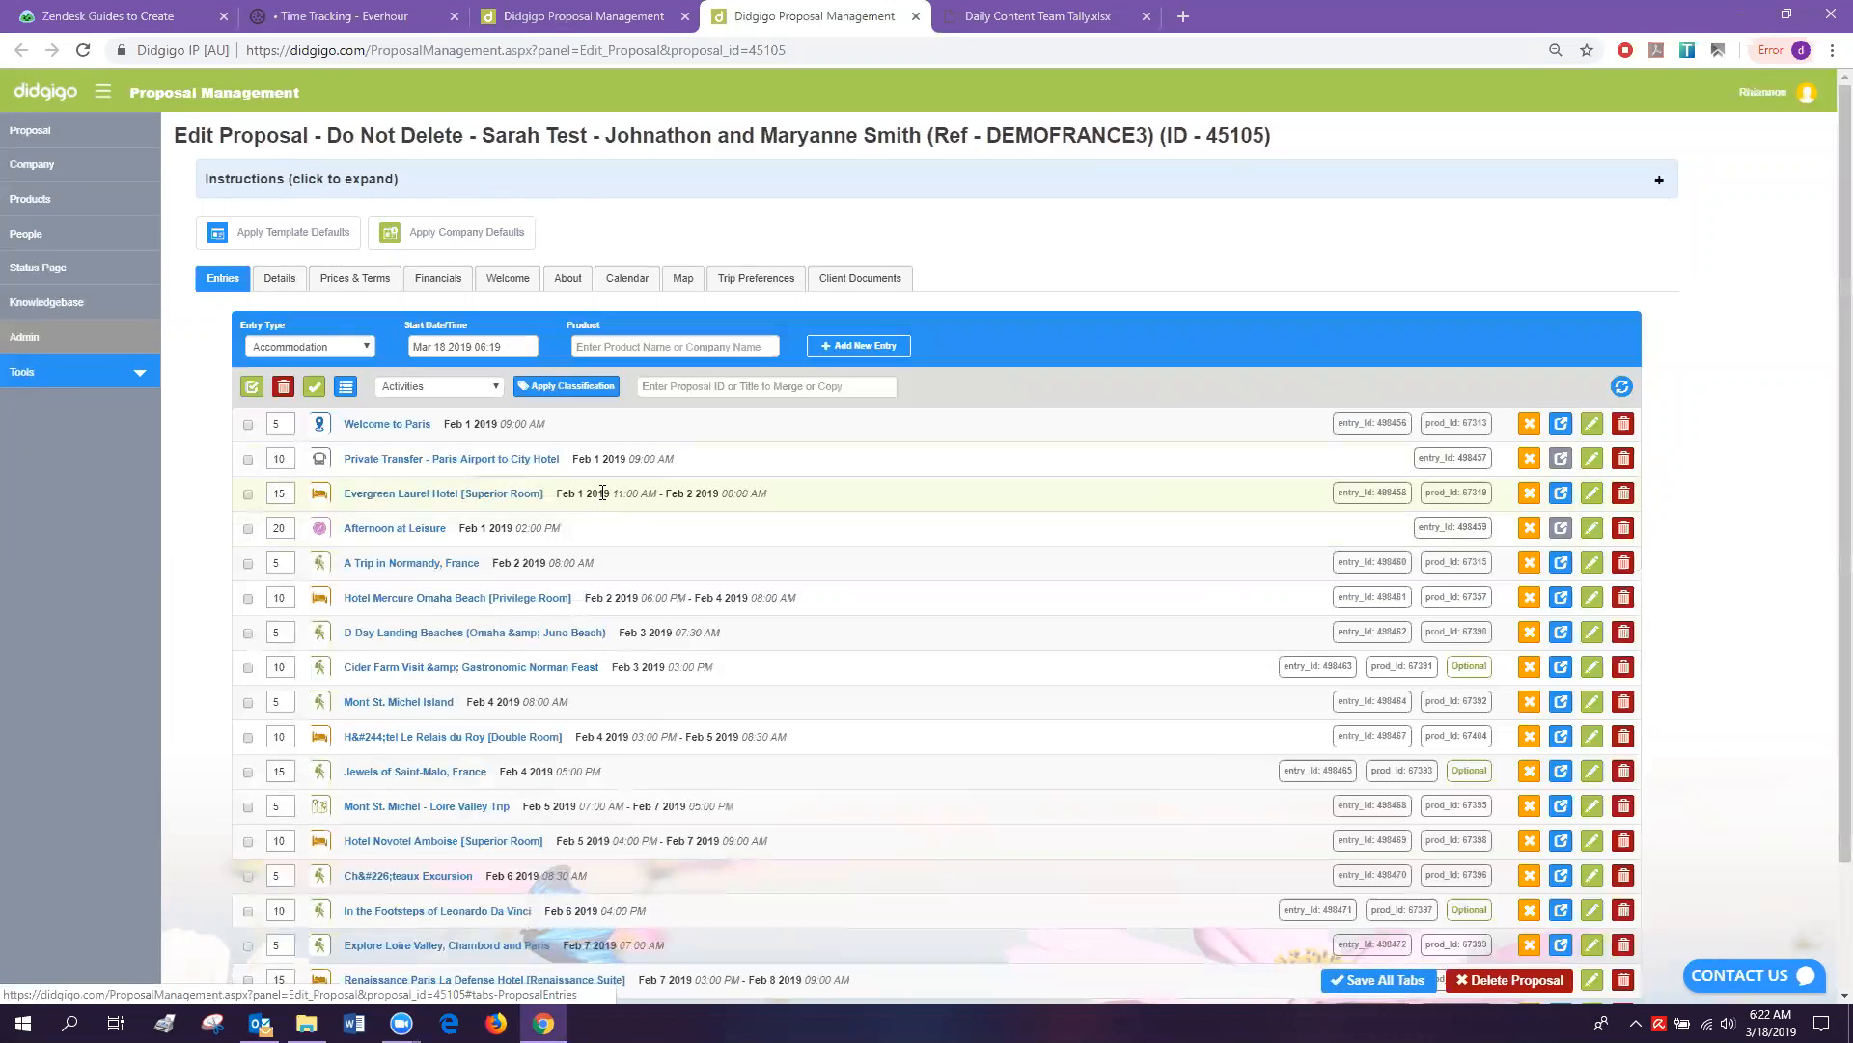
# Set the start of the Cider Farm Visit & Gastronomic Norman Feast entry to Feb 03 2019 14:00, save it and refresh the entries.
pyautogui.scroll(-2, 490, 454)
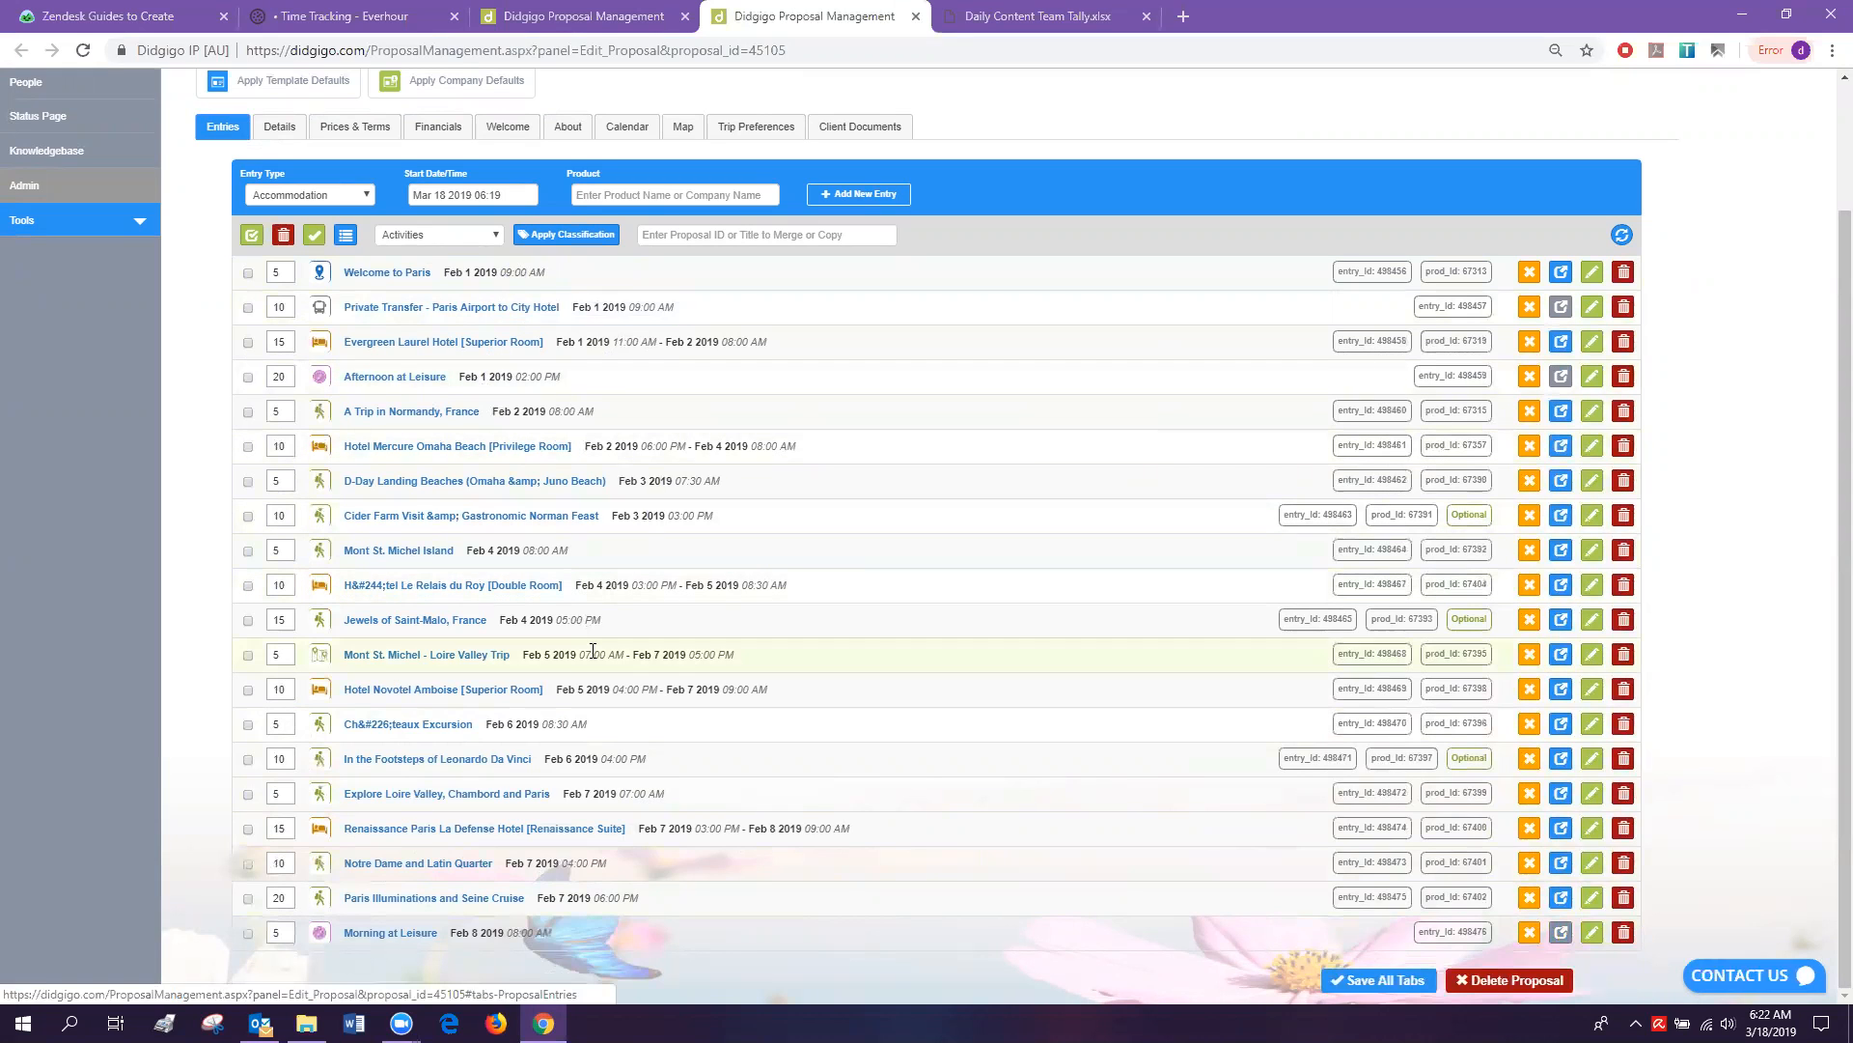
pyautogui.click(414, 524)
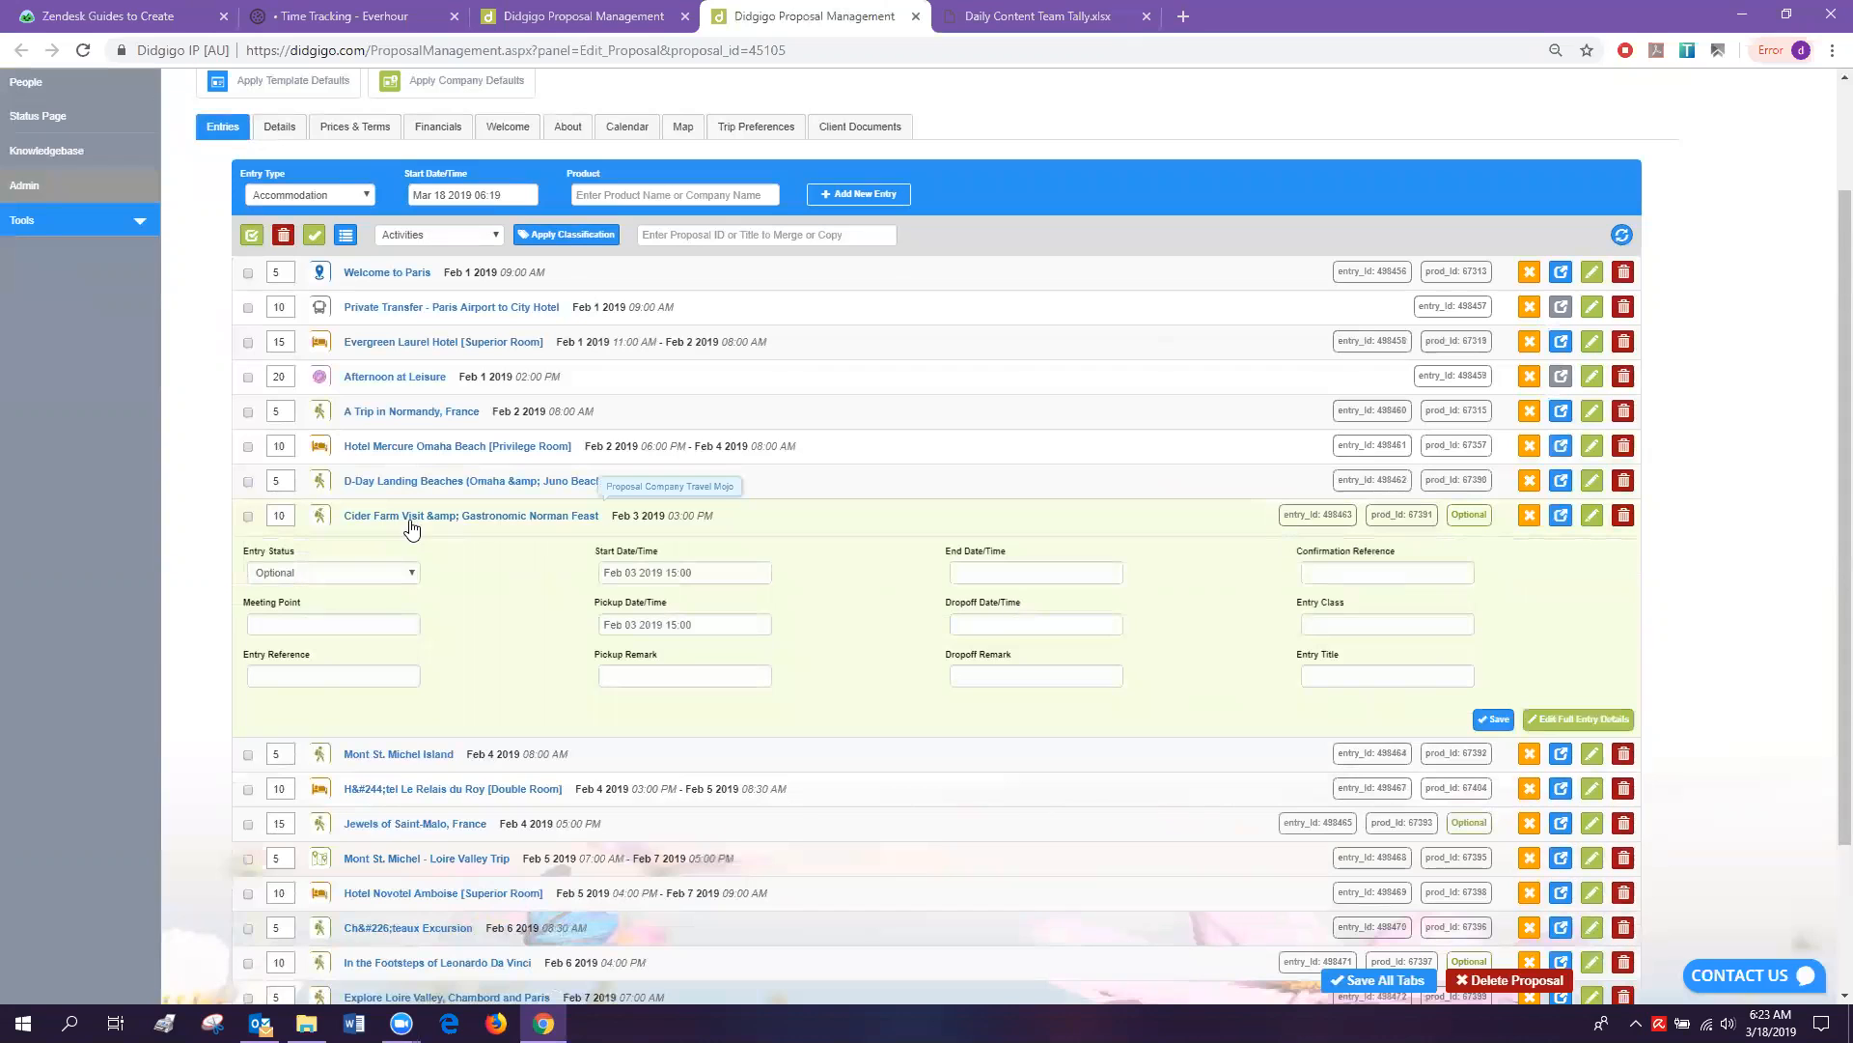
pyautogui.click(695, 572)
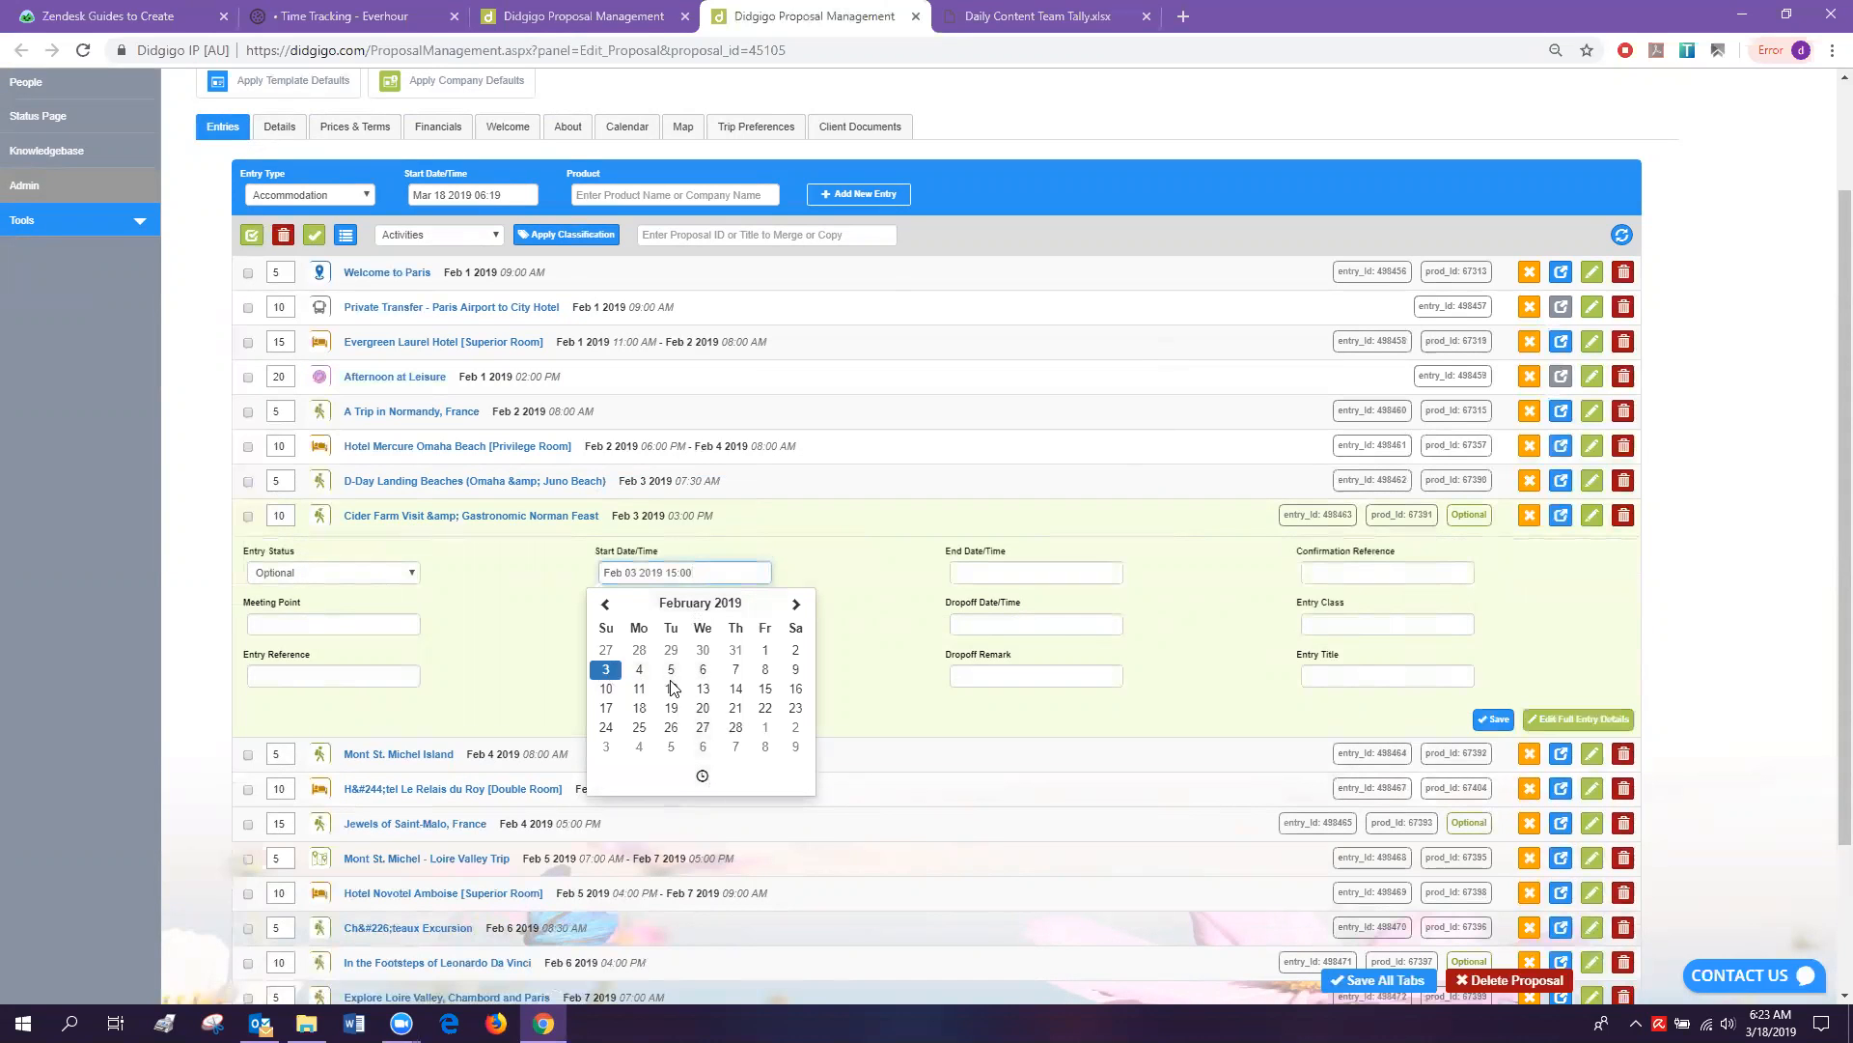
pyautogui.click(704, 777)
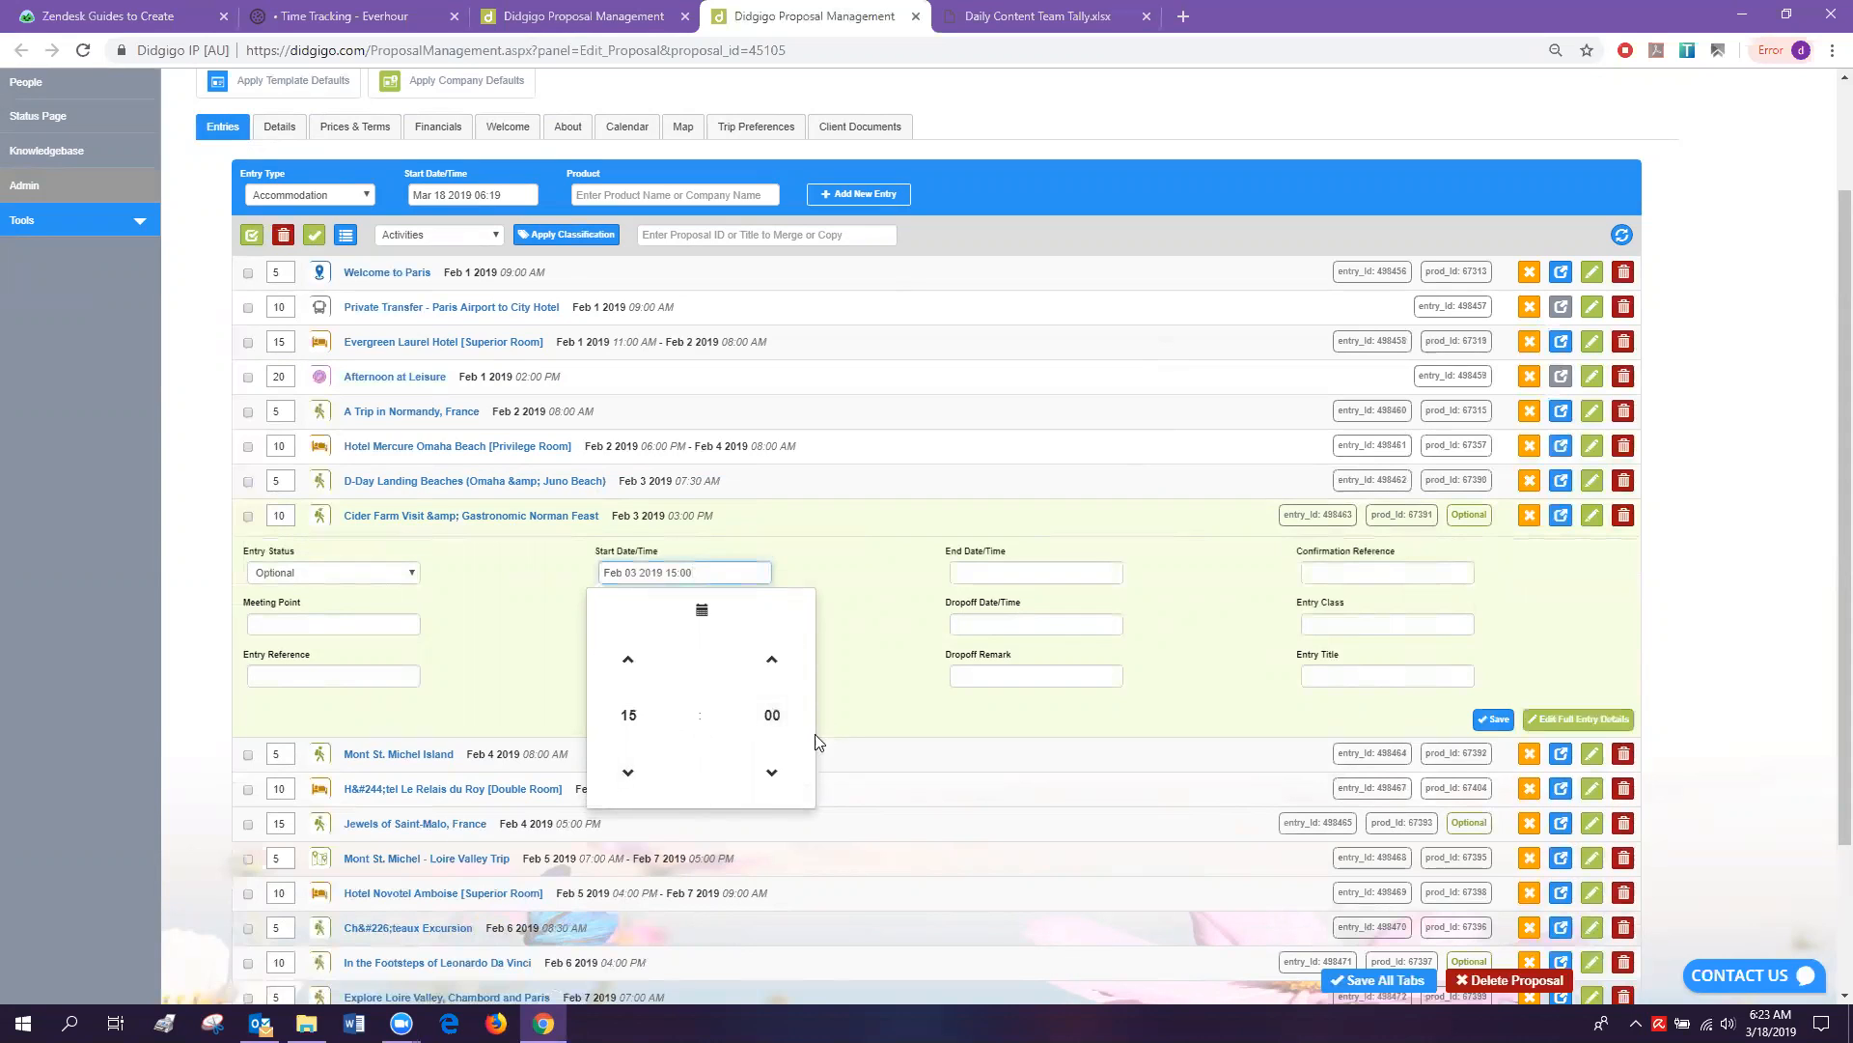
pyautogui.click(628, 773)
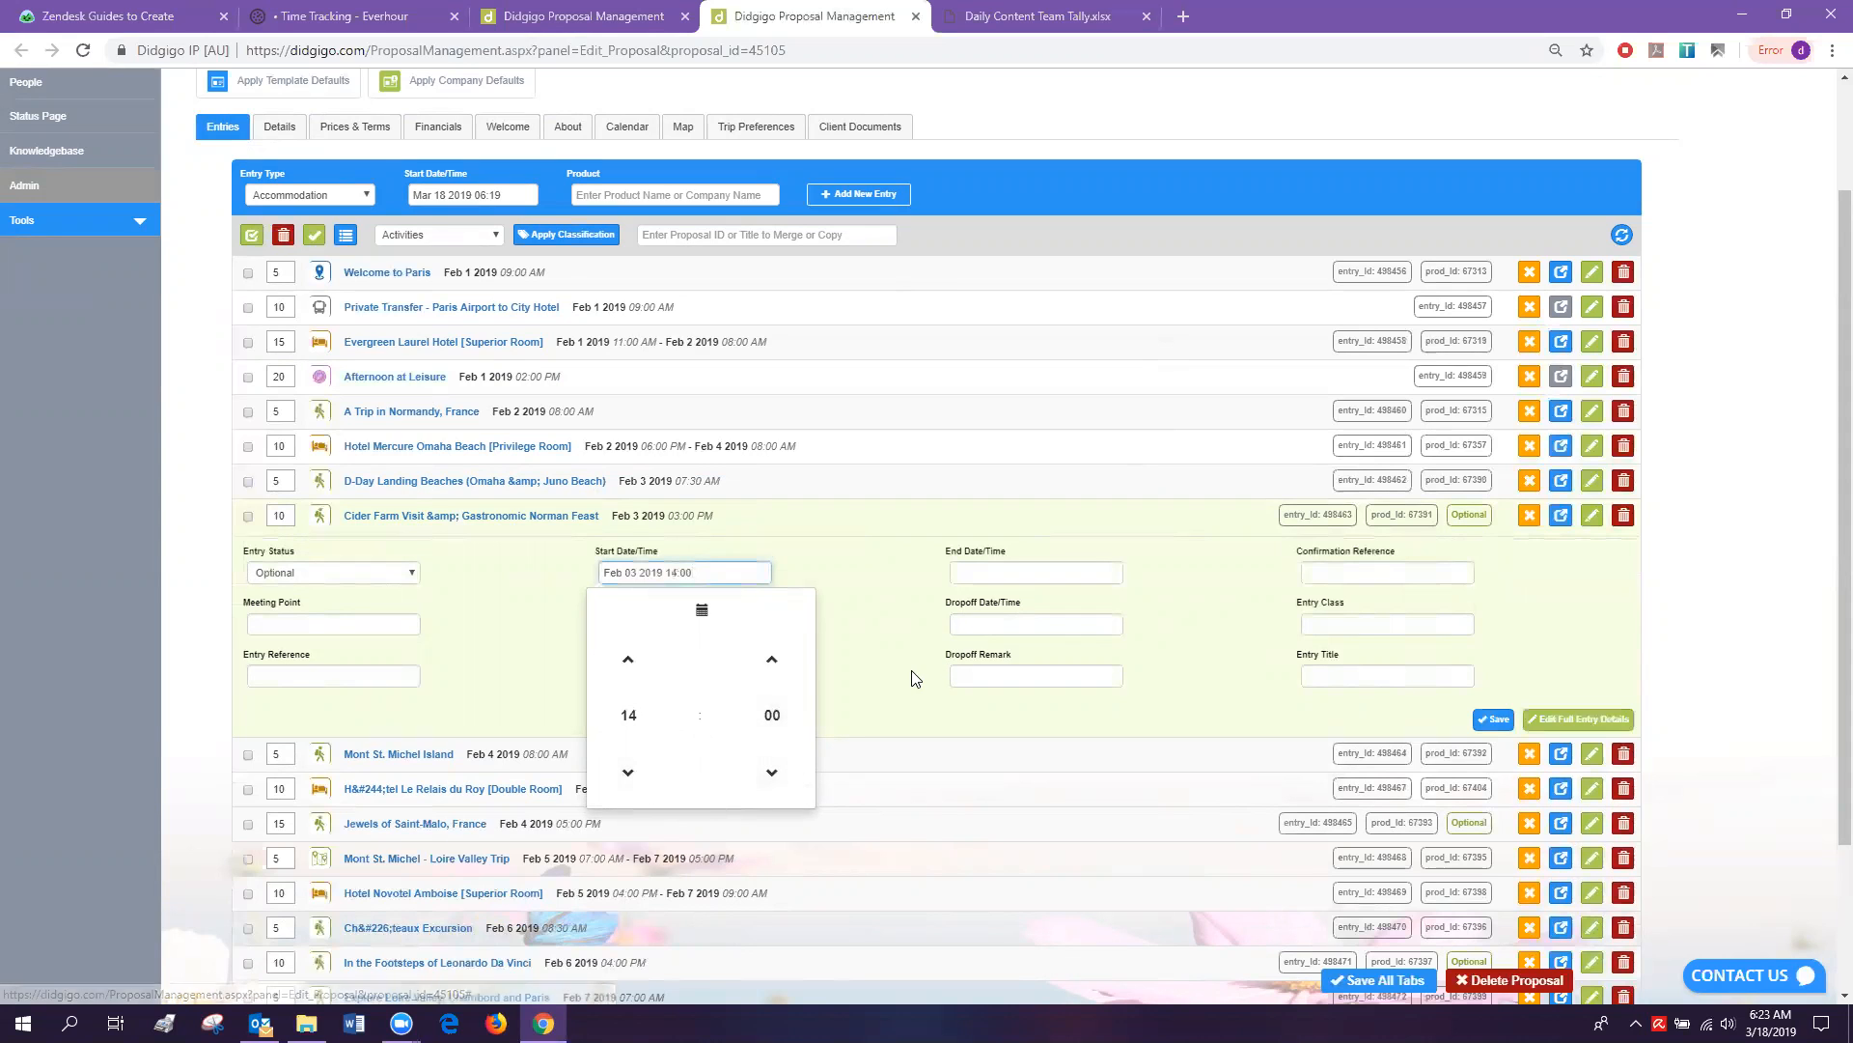
pyautogui.click(1318, 745)
pyautogui.click(1494, 720)
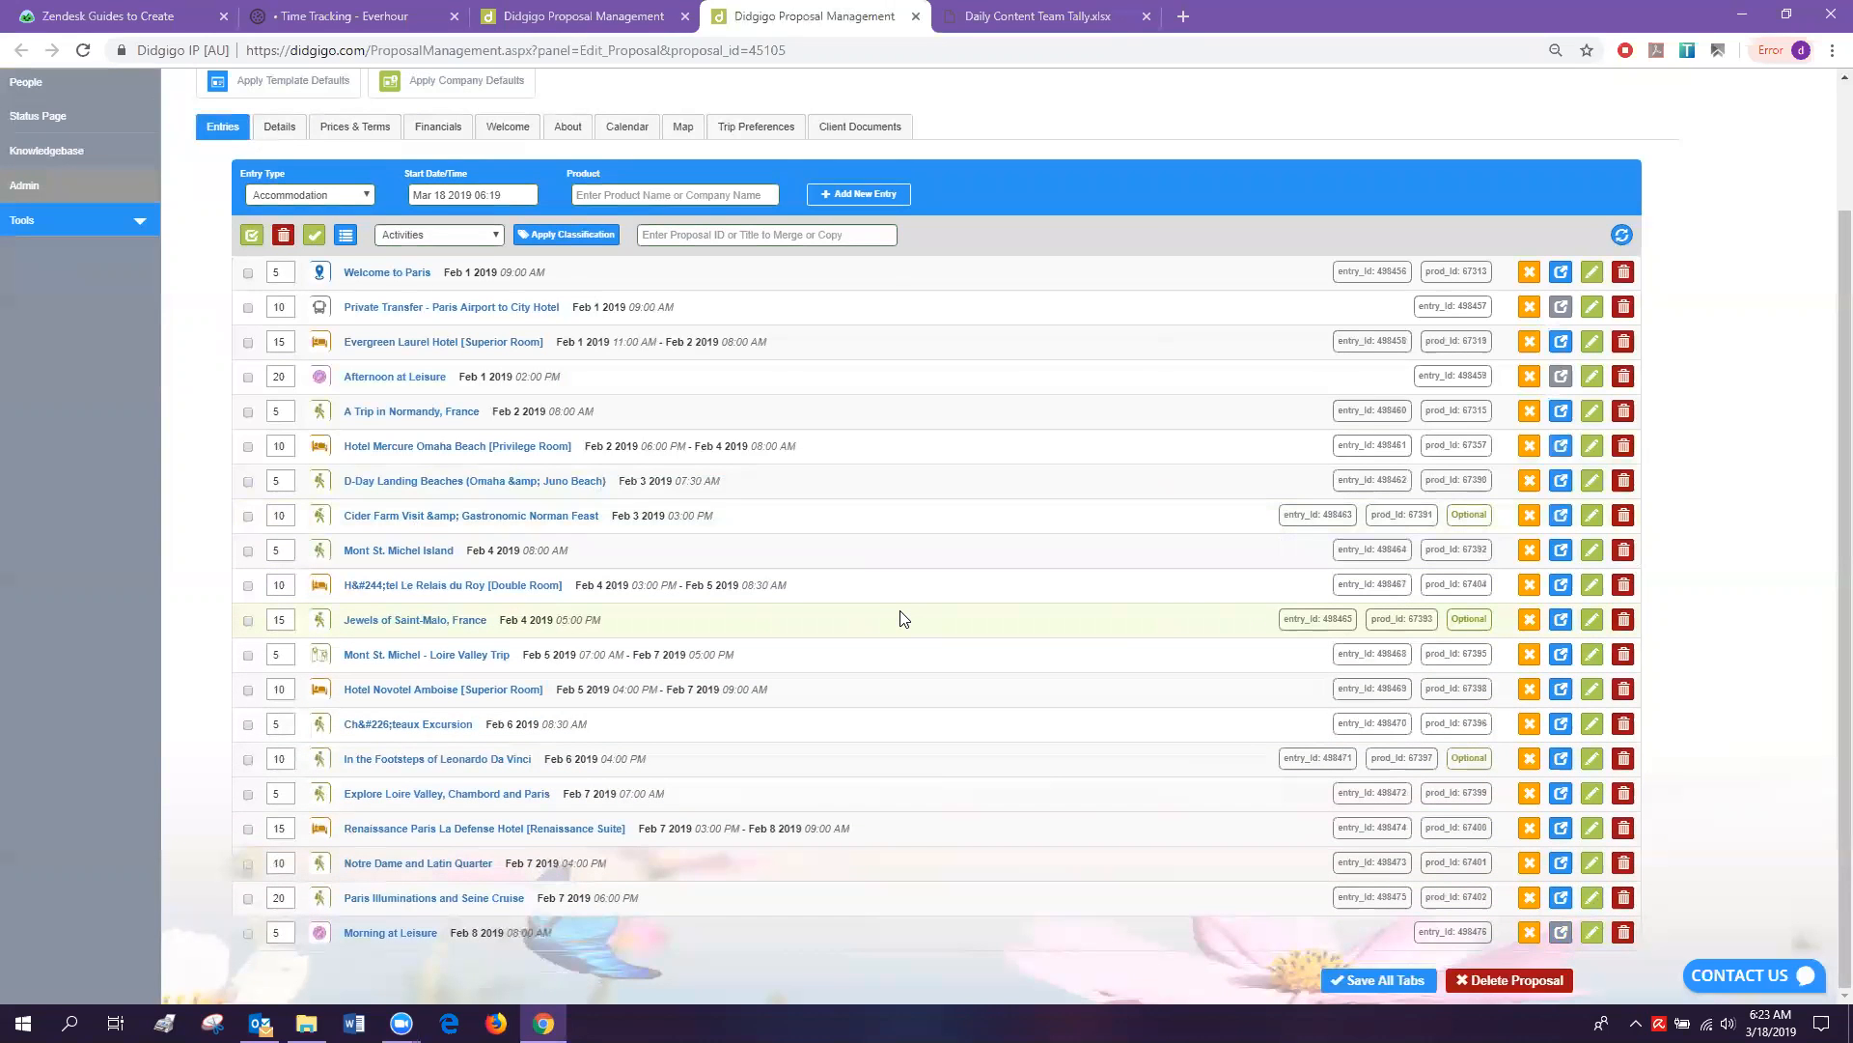
pyautogui.click(1622, 235)
# Change the proposal's entry sorting to Entry Day then Sequence and save the details.
pyautogui.click(290, 127)
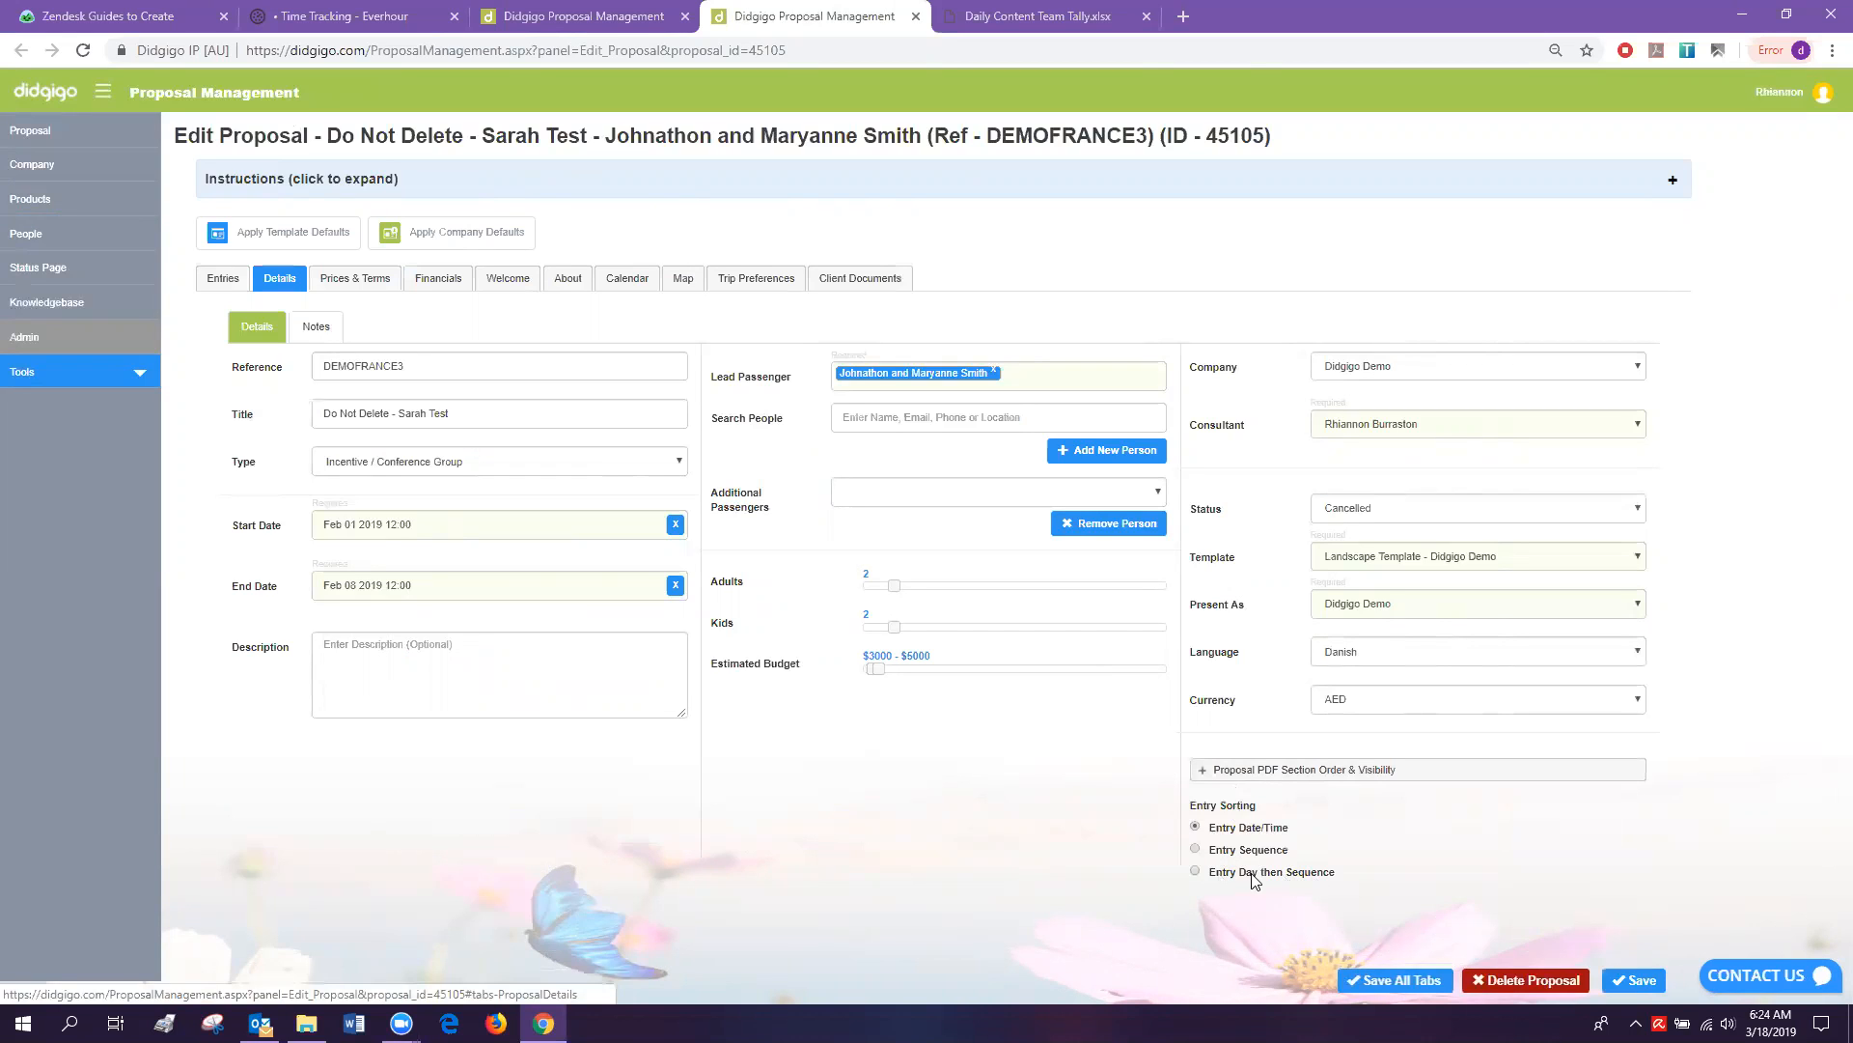
pyautogui.click(1195, 871)
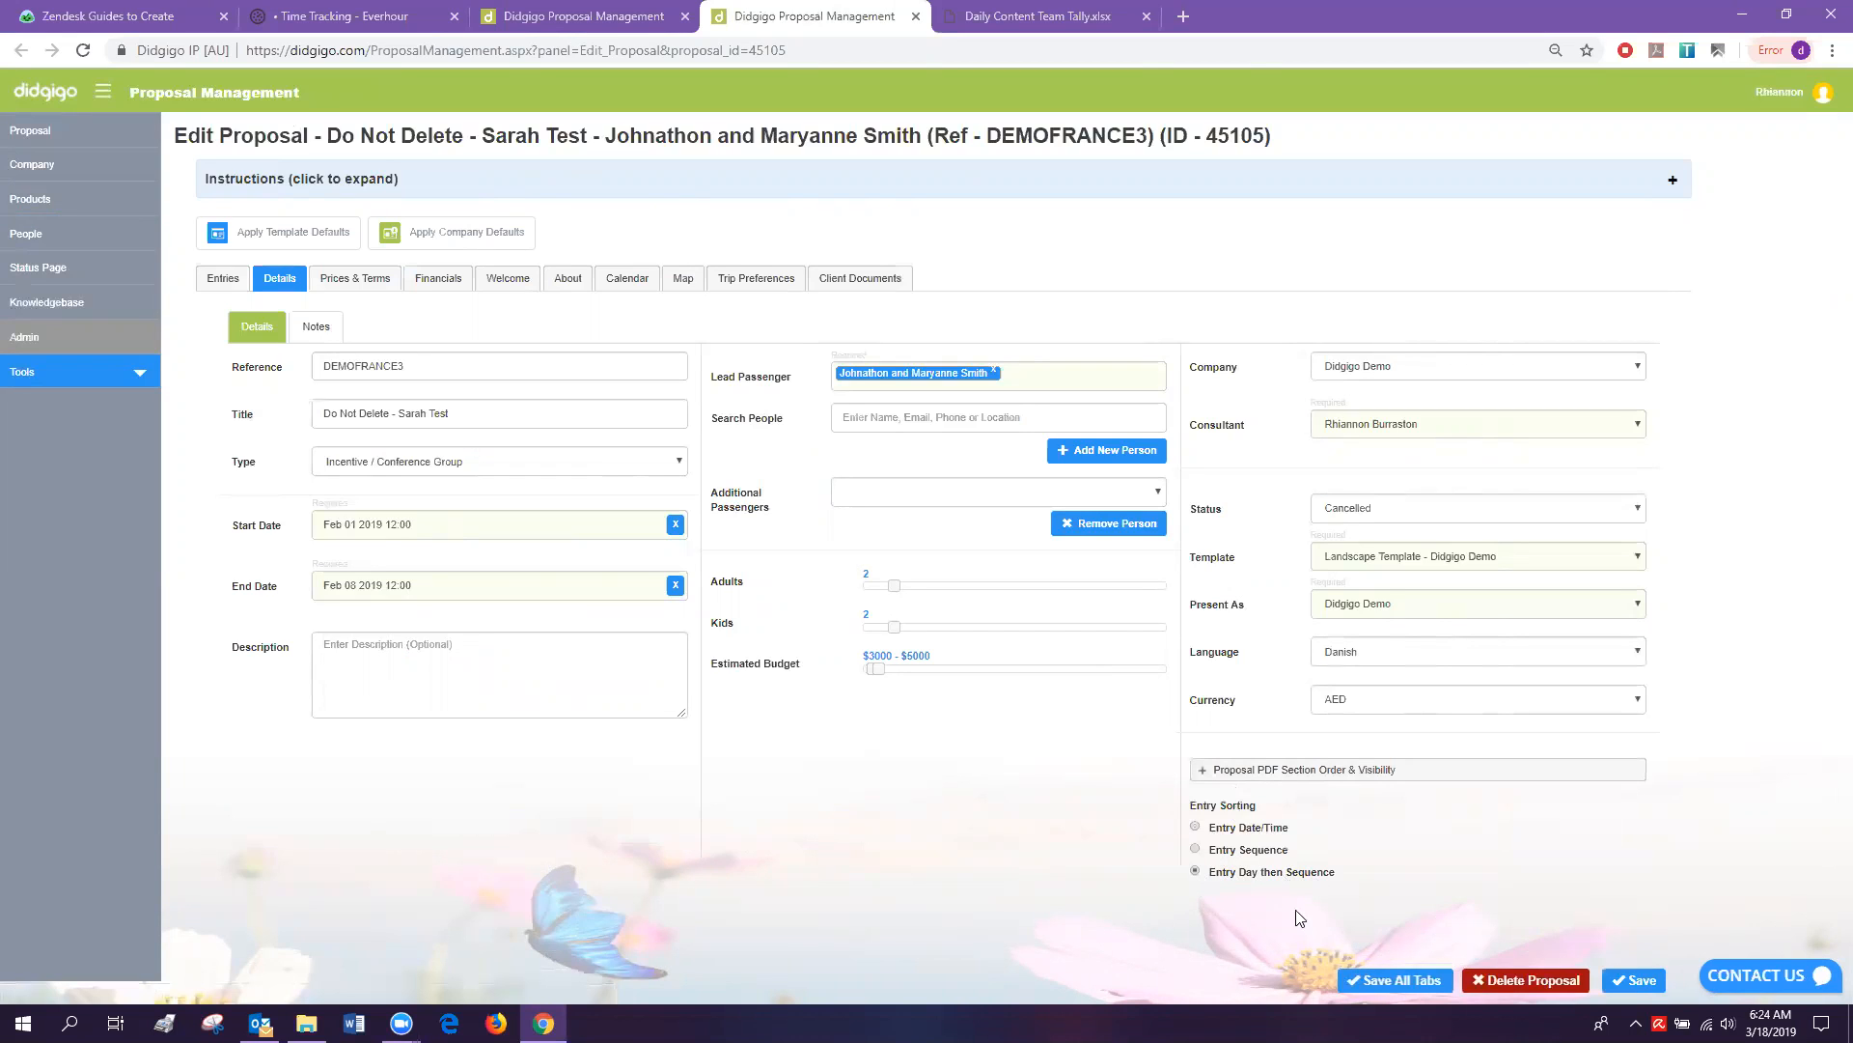
pyautogui.click(1641, 981)
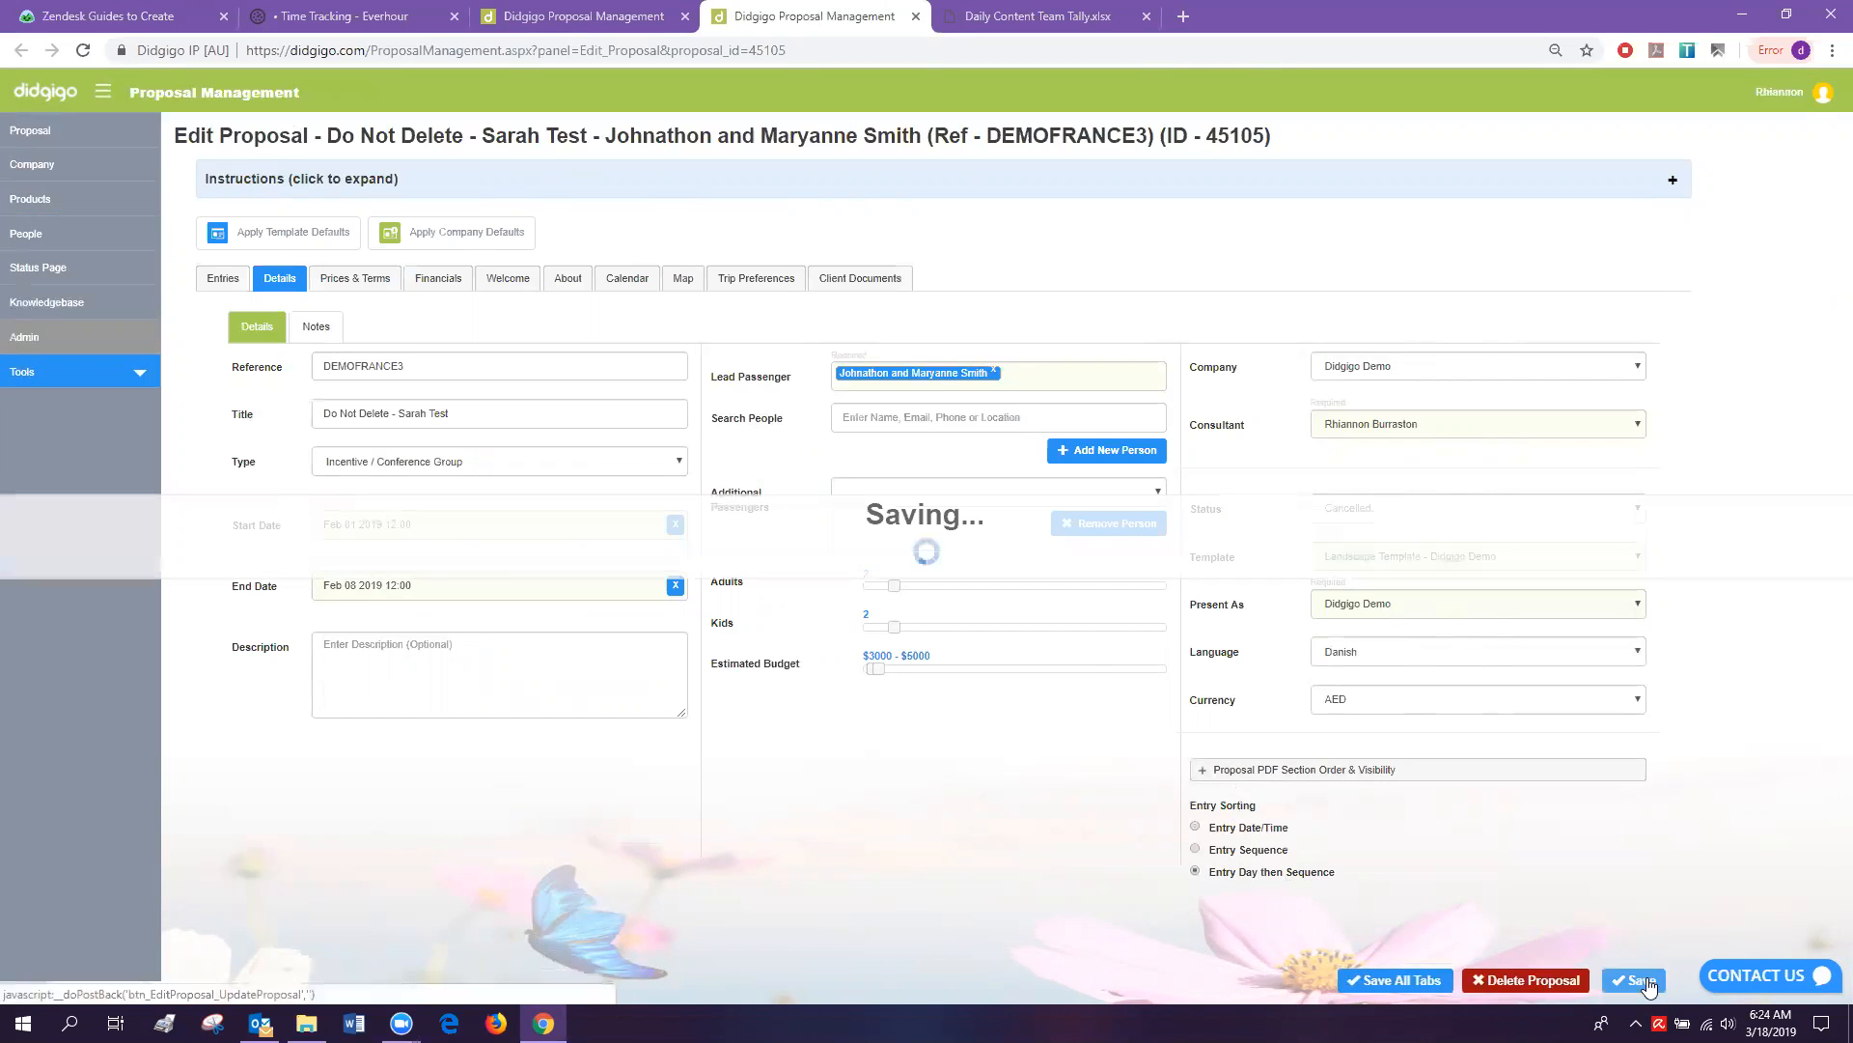
# Examine the sequence numbers in the entries list and the start date and time of the Le Relais du Roy [Double Room] entry.
pyautogui.click(223, 279)
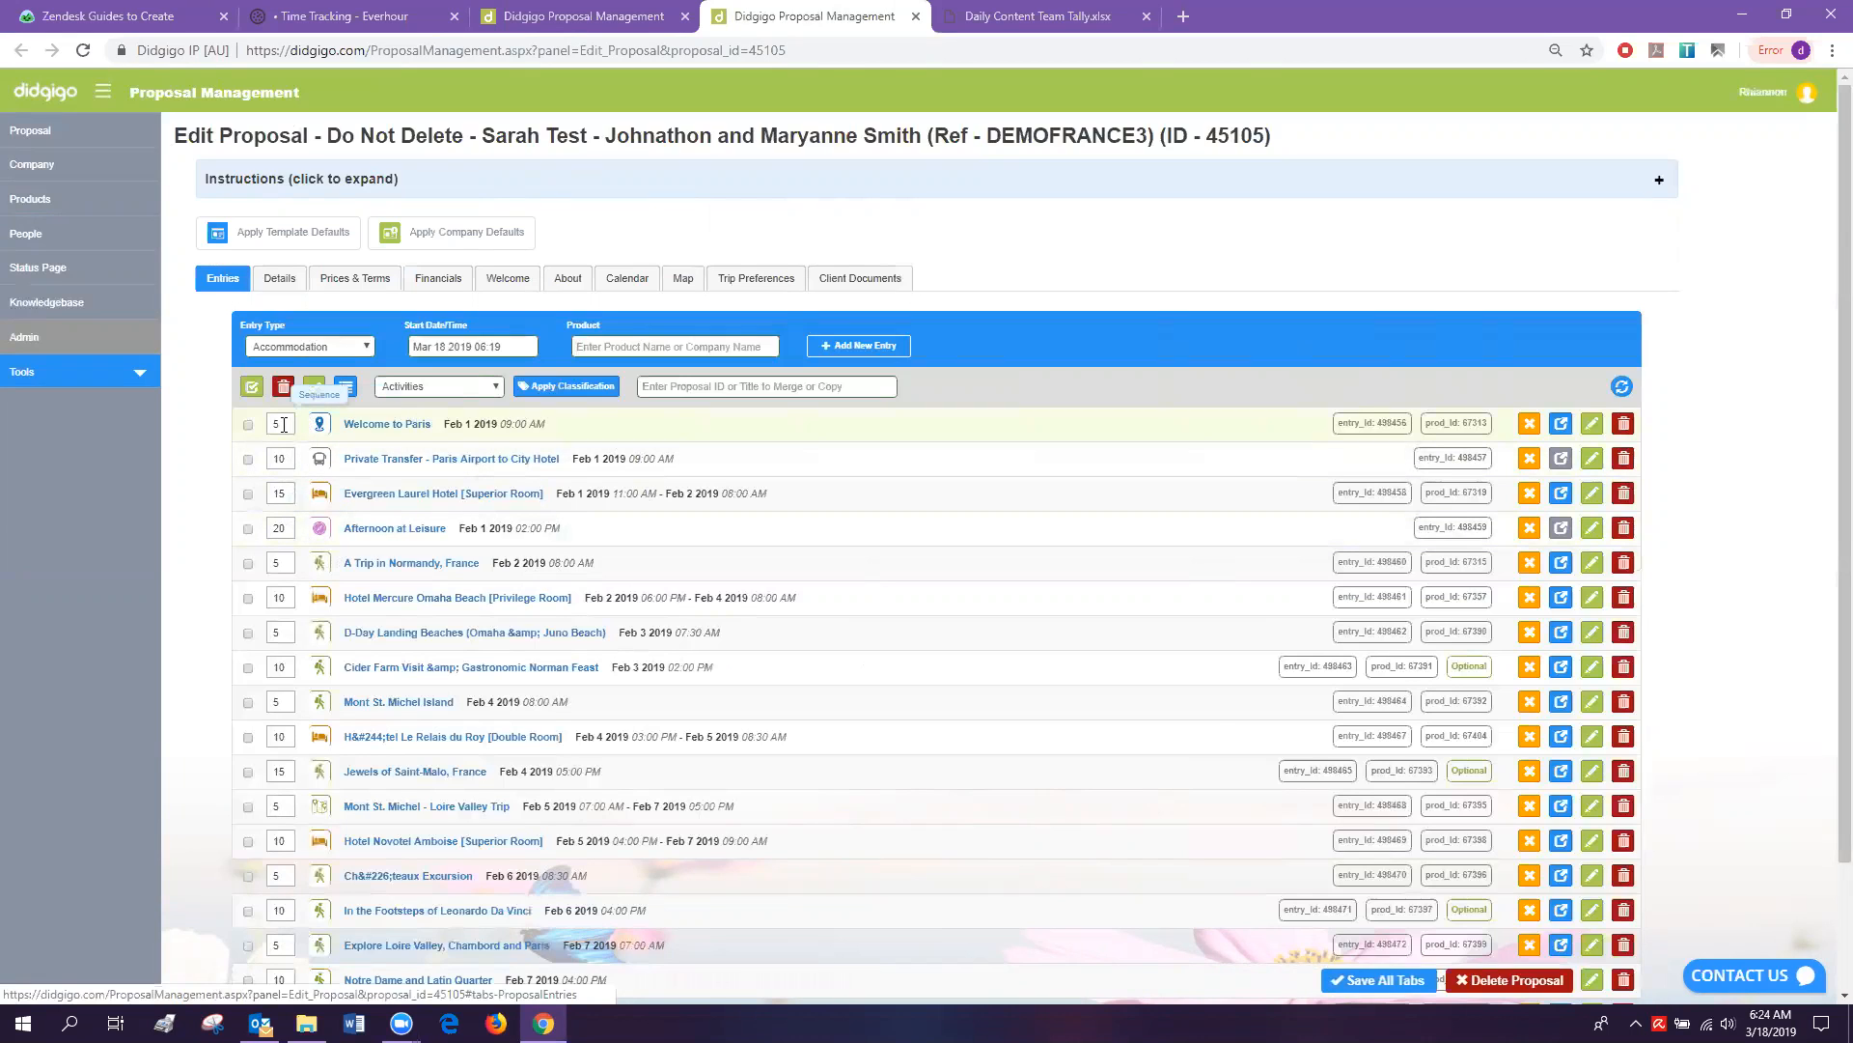
pyautogui.click(289, 522)
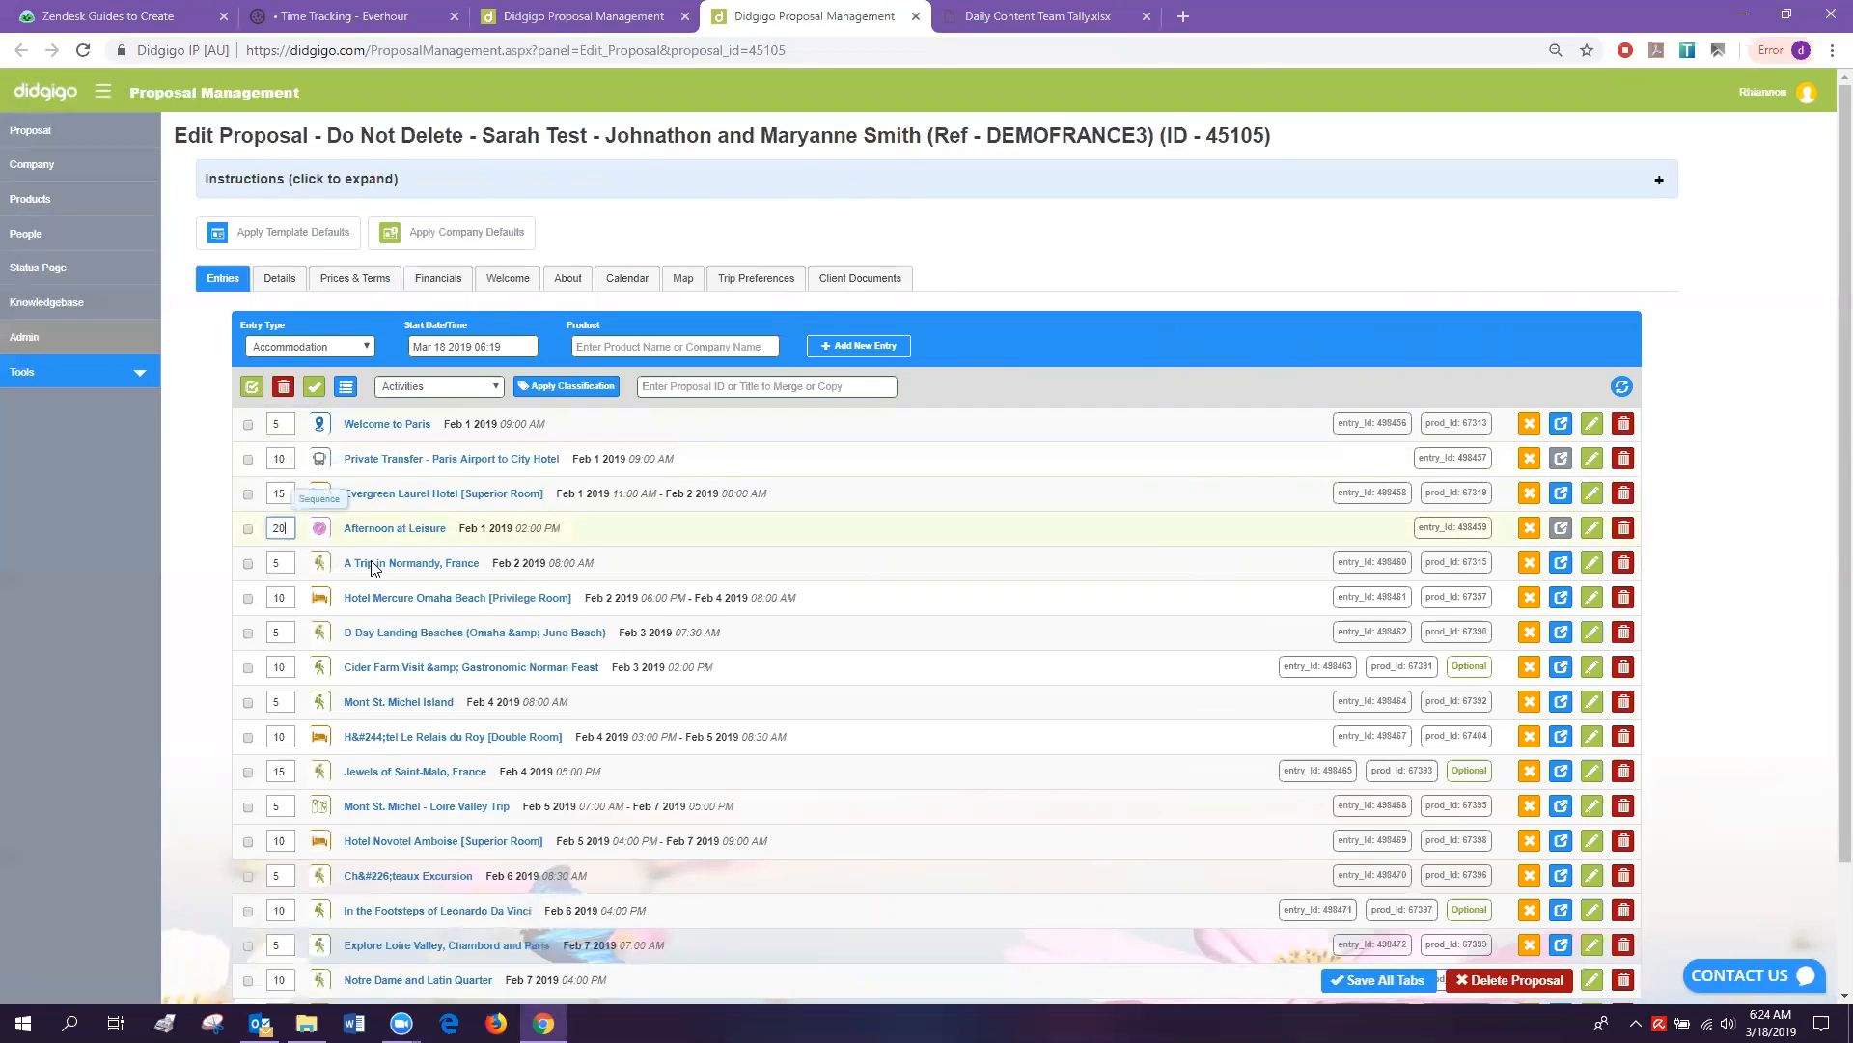
pyautogui.scroll(-2, 455, 540)
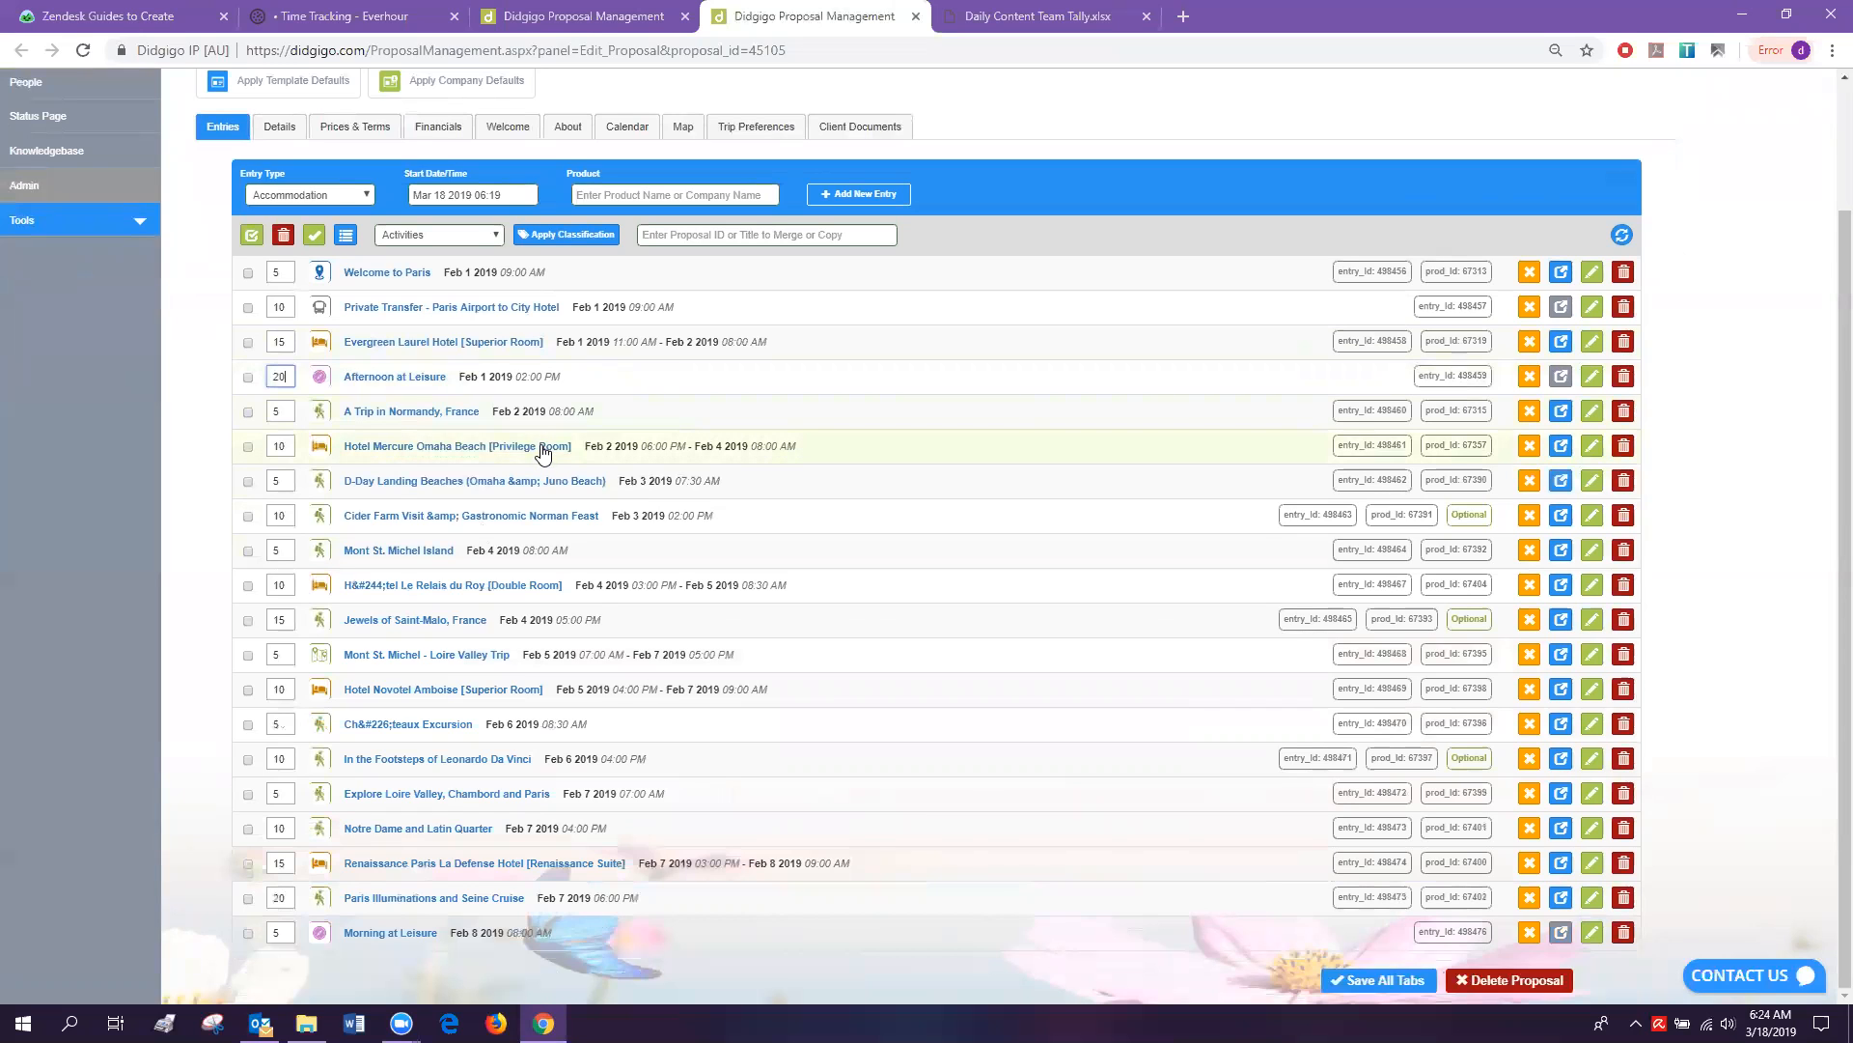
pyautogui.click(292, 447)
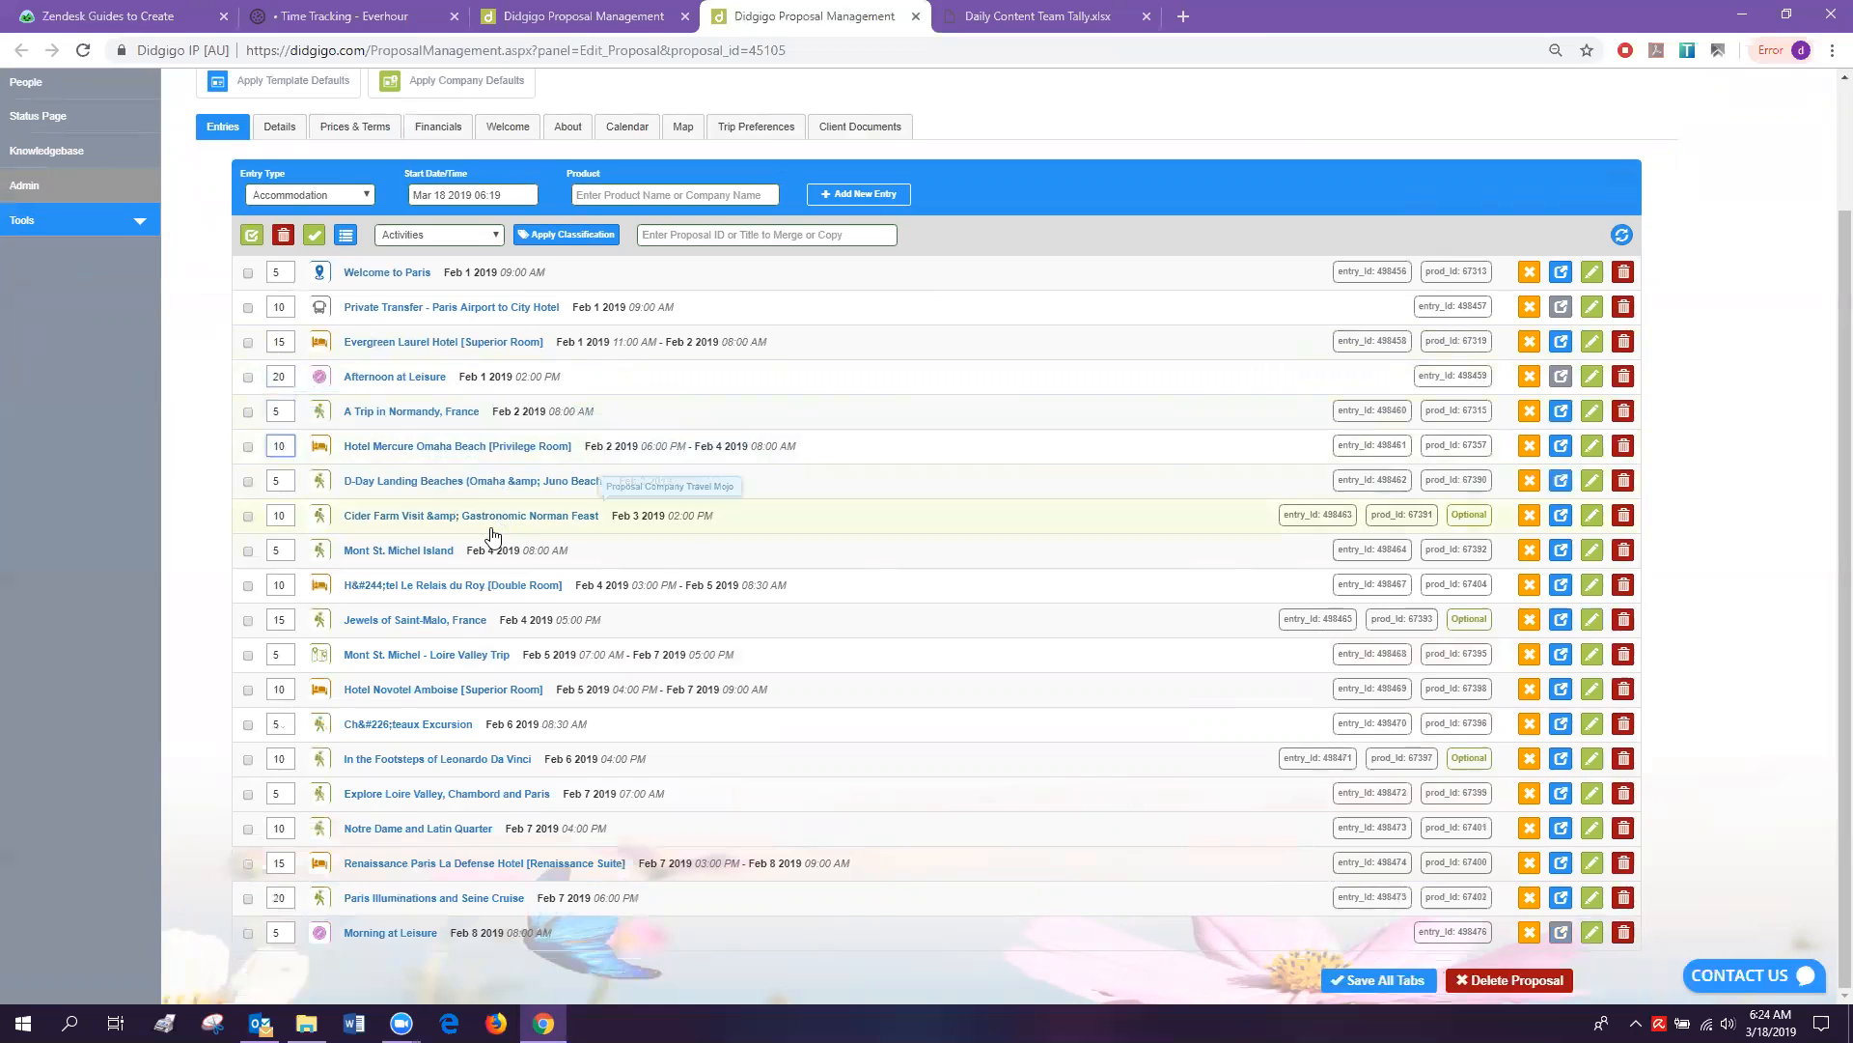
pyautogui.click(291, 514)
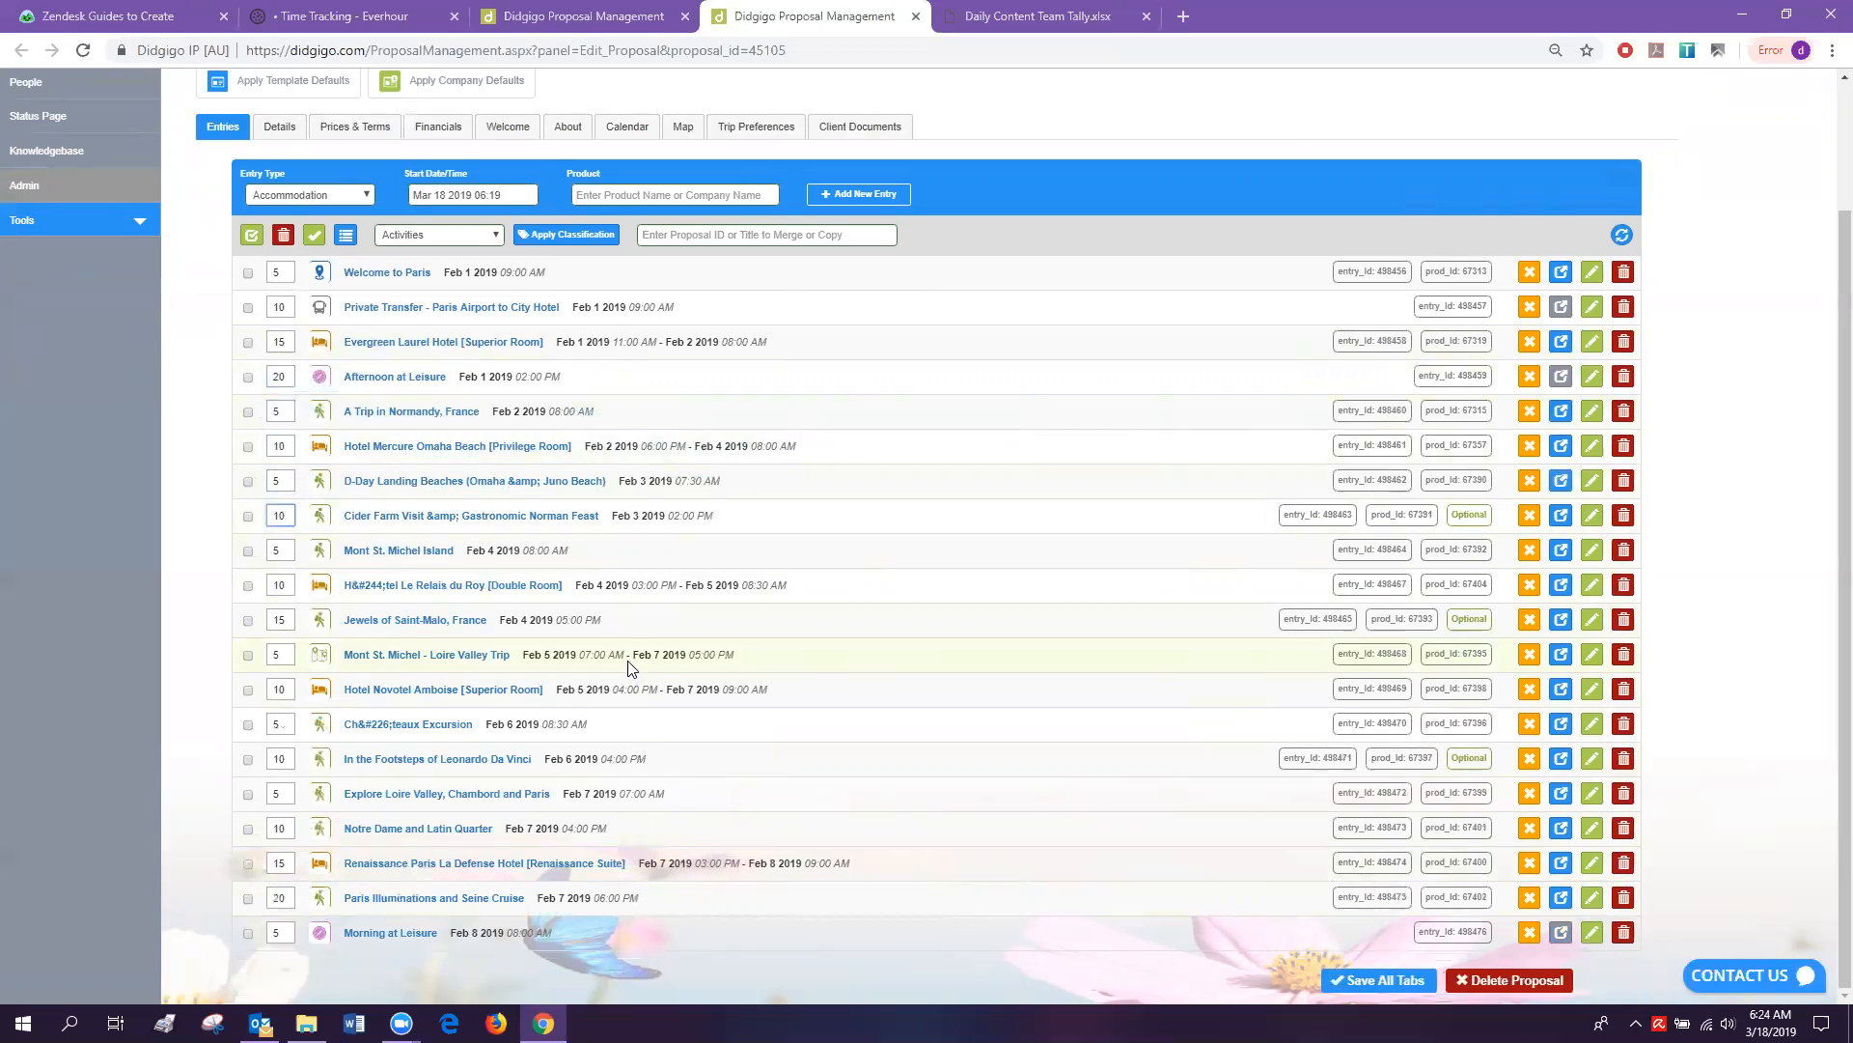
pyautogui.click(503, 592)
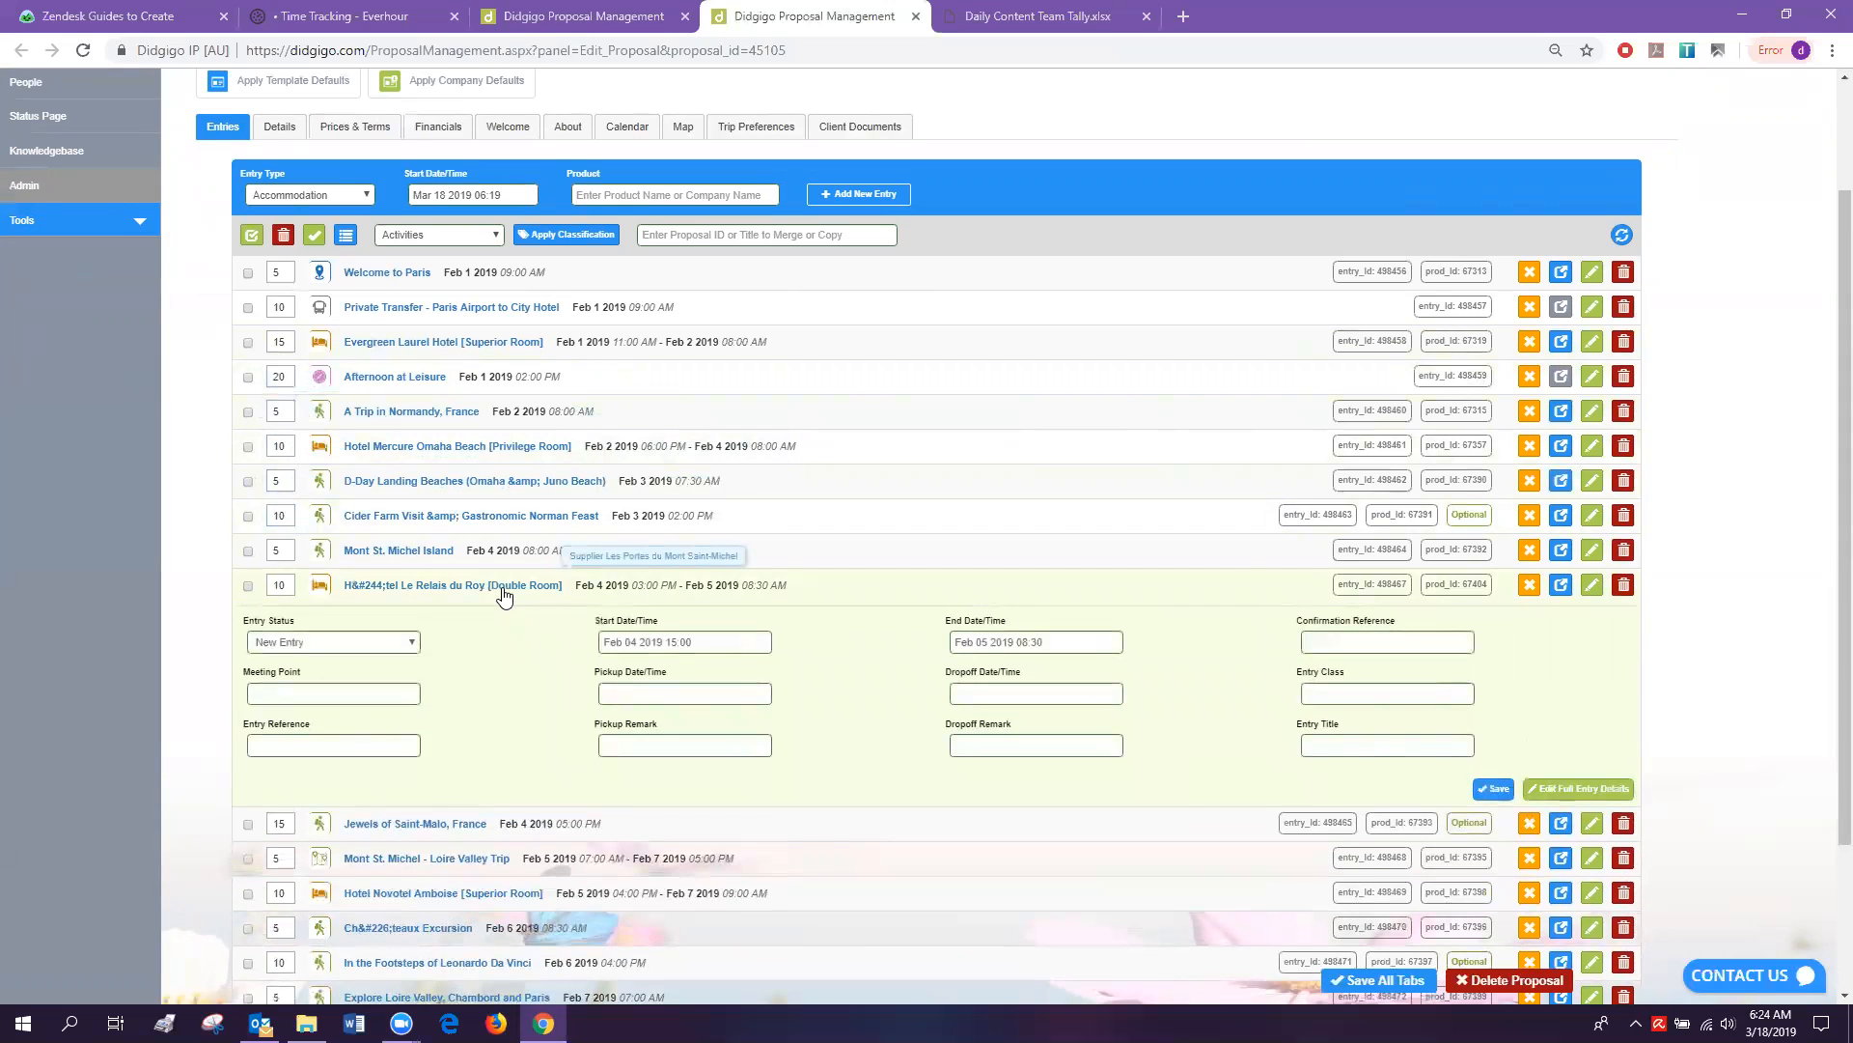
pyautogui.click(700, 642)
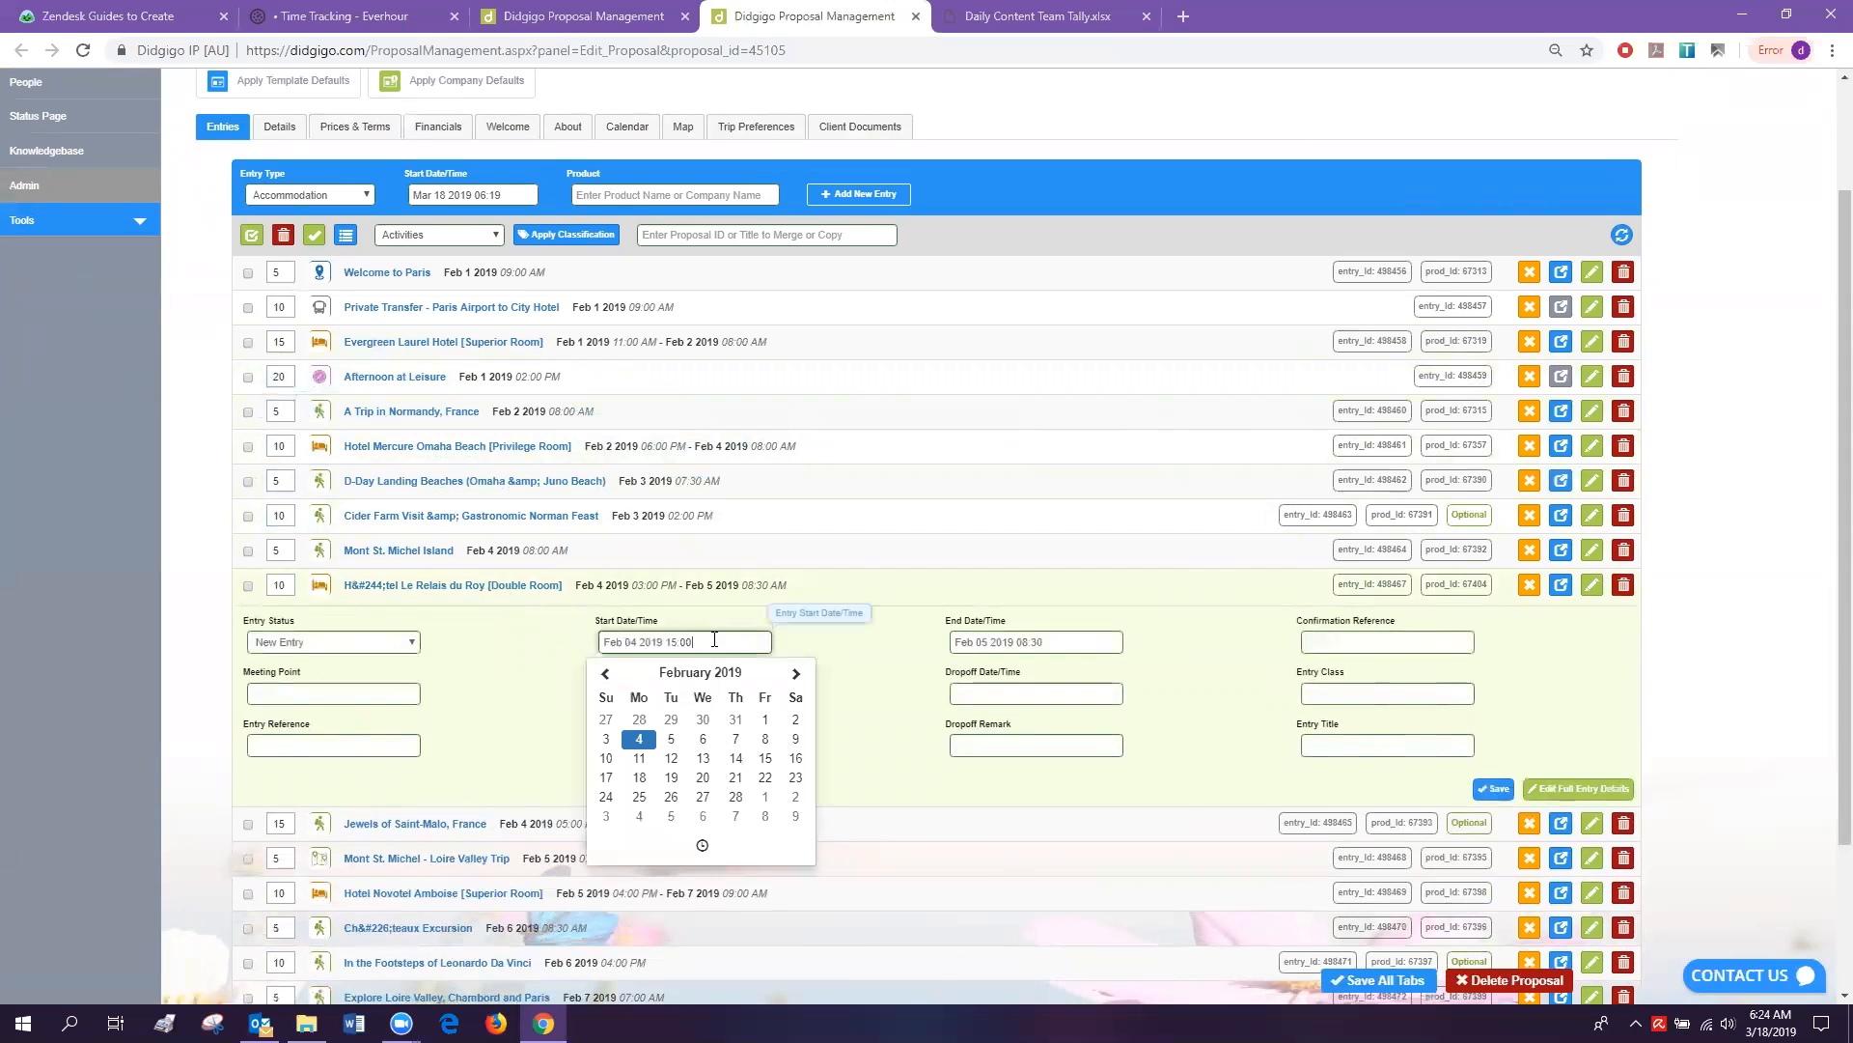
pyautogui.click(537, 657)
# Set the sequence of the Le Relais du Roy [Double Room] entry to 2 and apply a bulk sequence update.
pyautogui.click(292, 588)
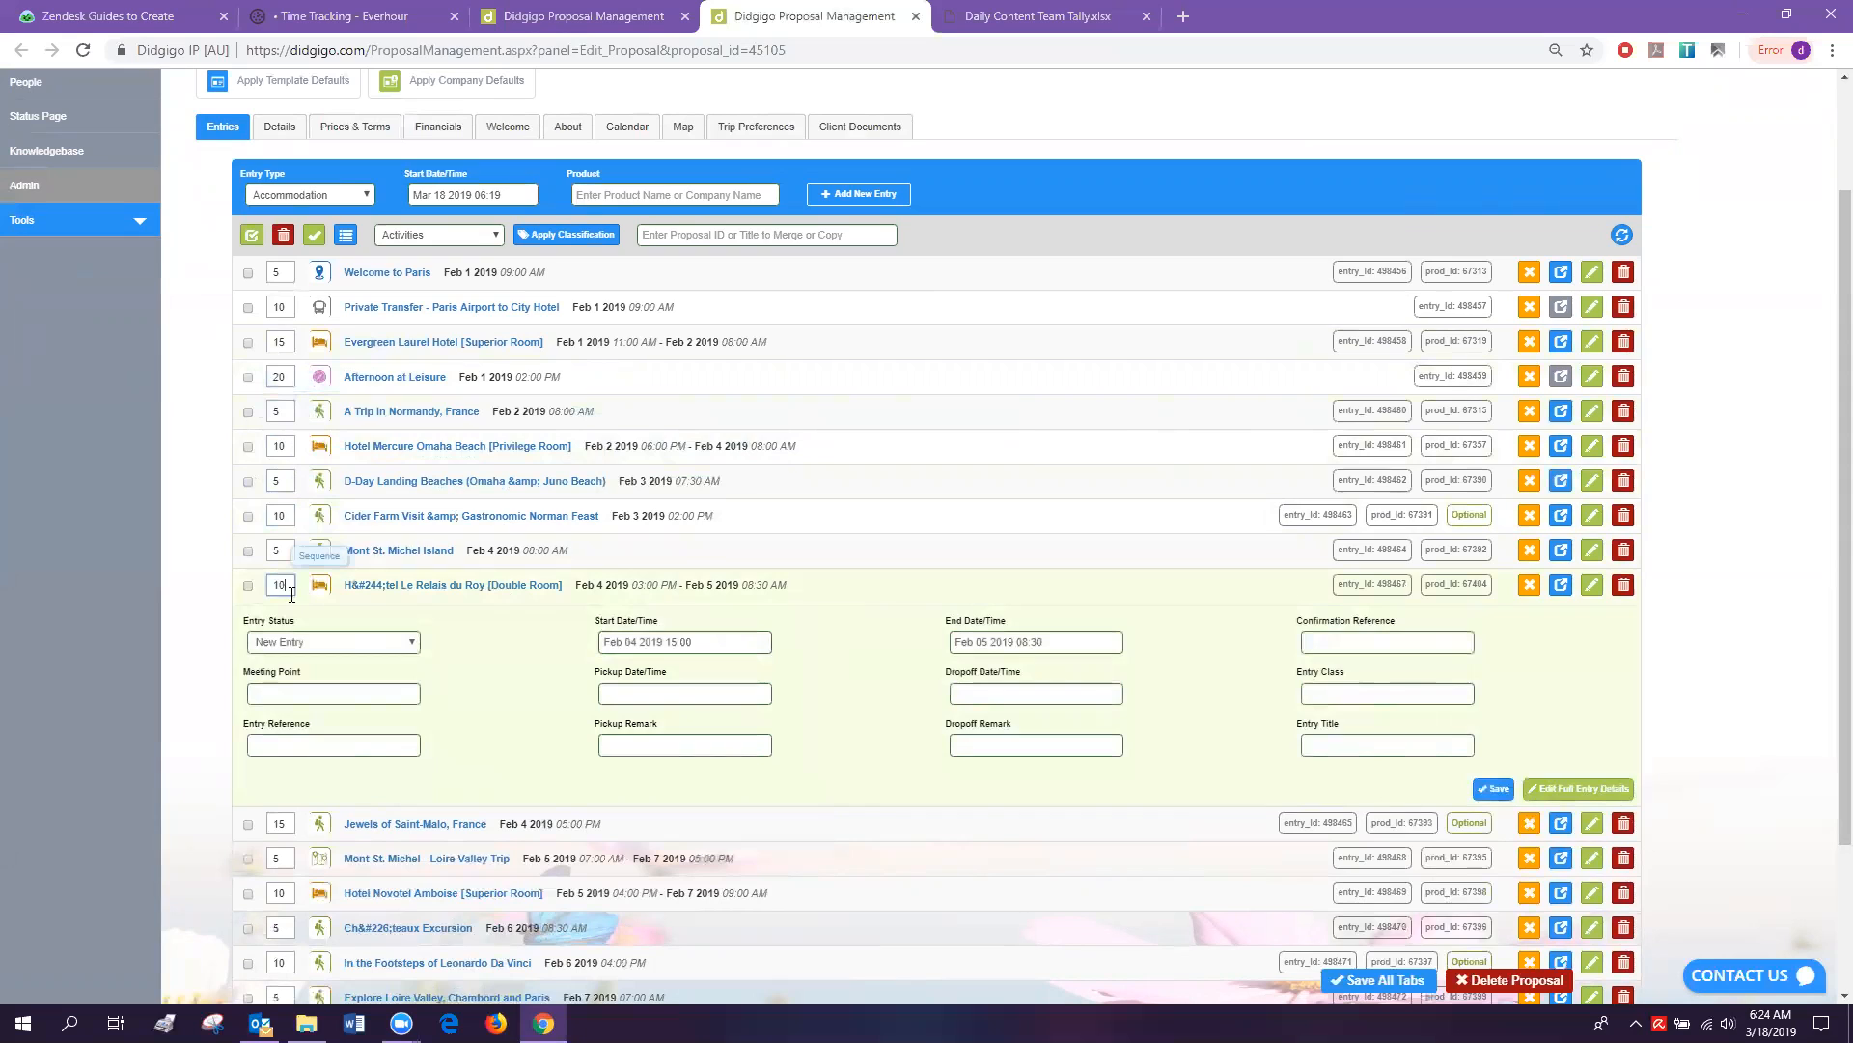
pyautogui.doubleClick(292, 585)
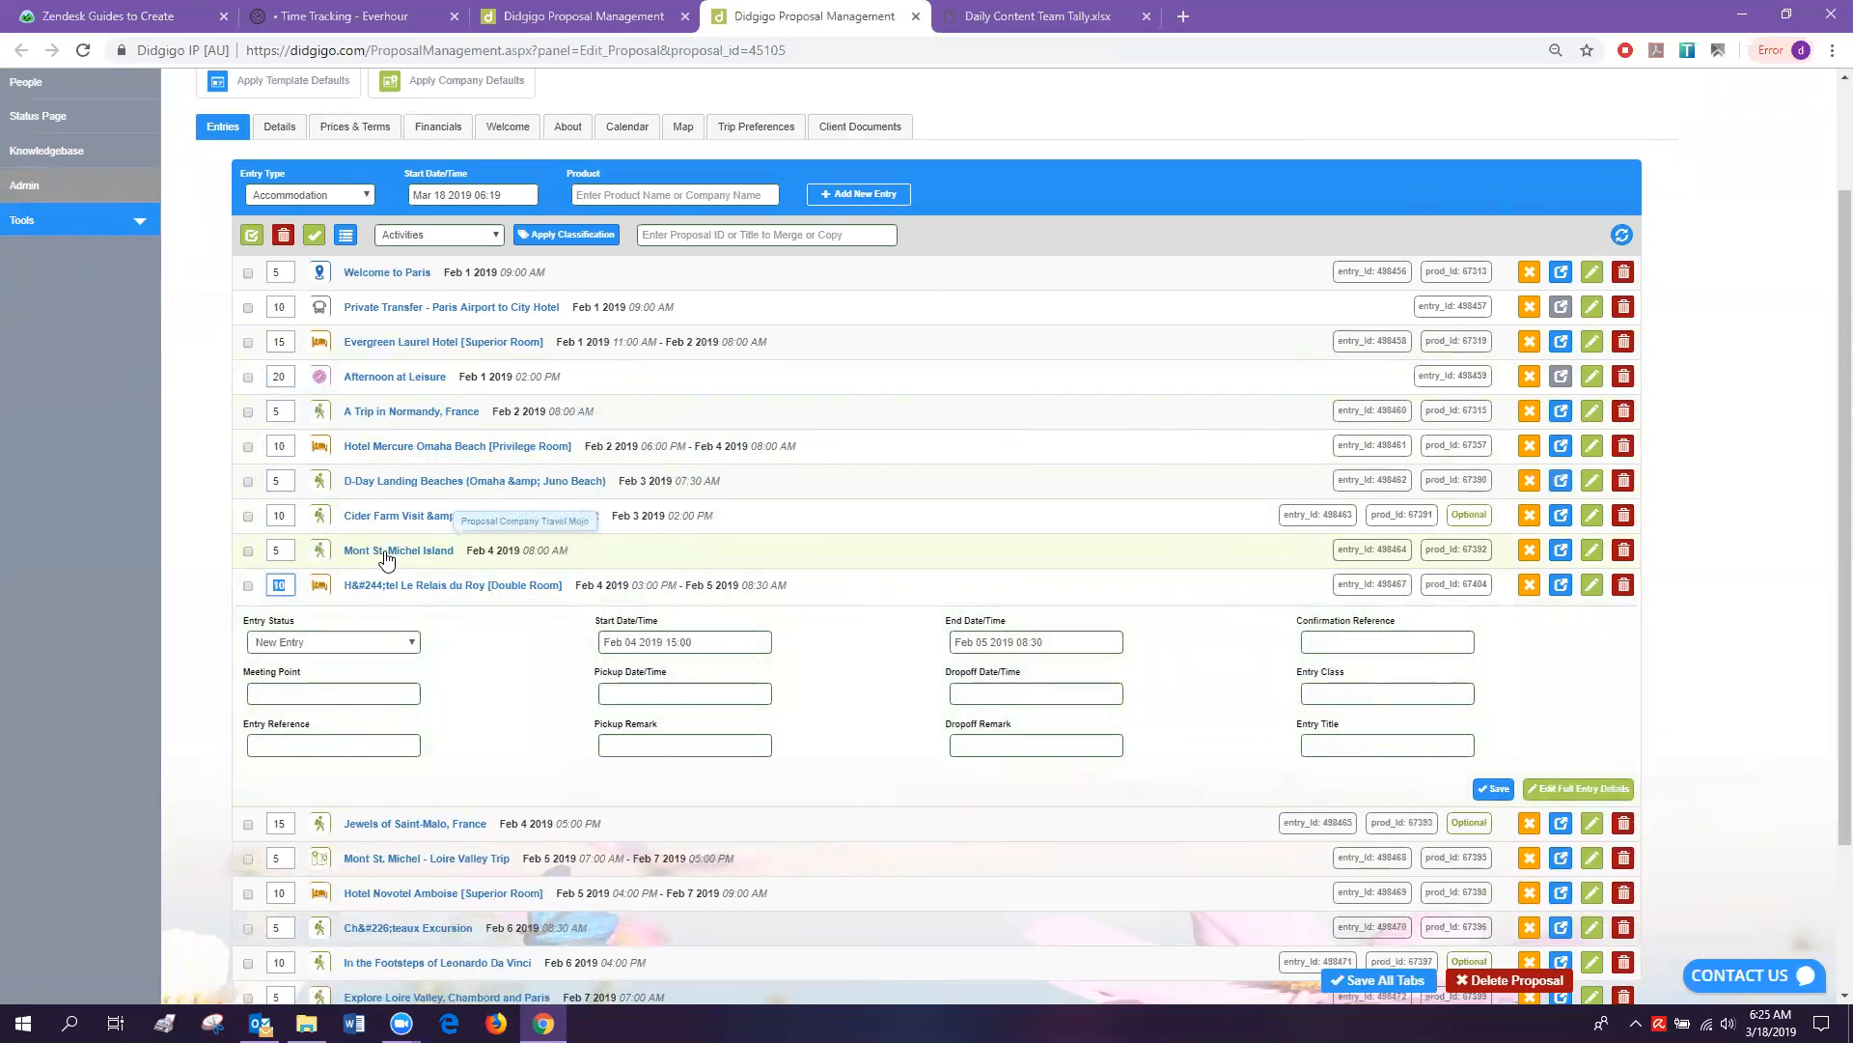
pyautogui.moveTo(291, 590); pyautogui.dragTo(244, 587)
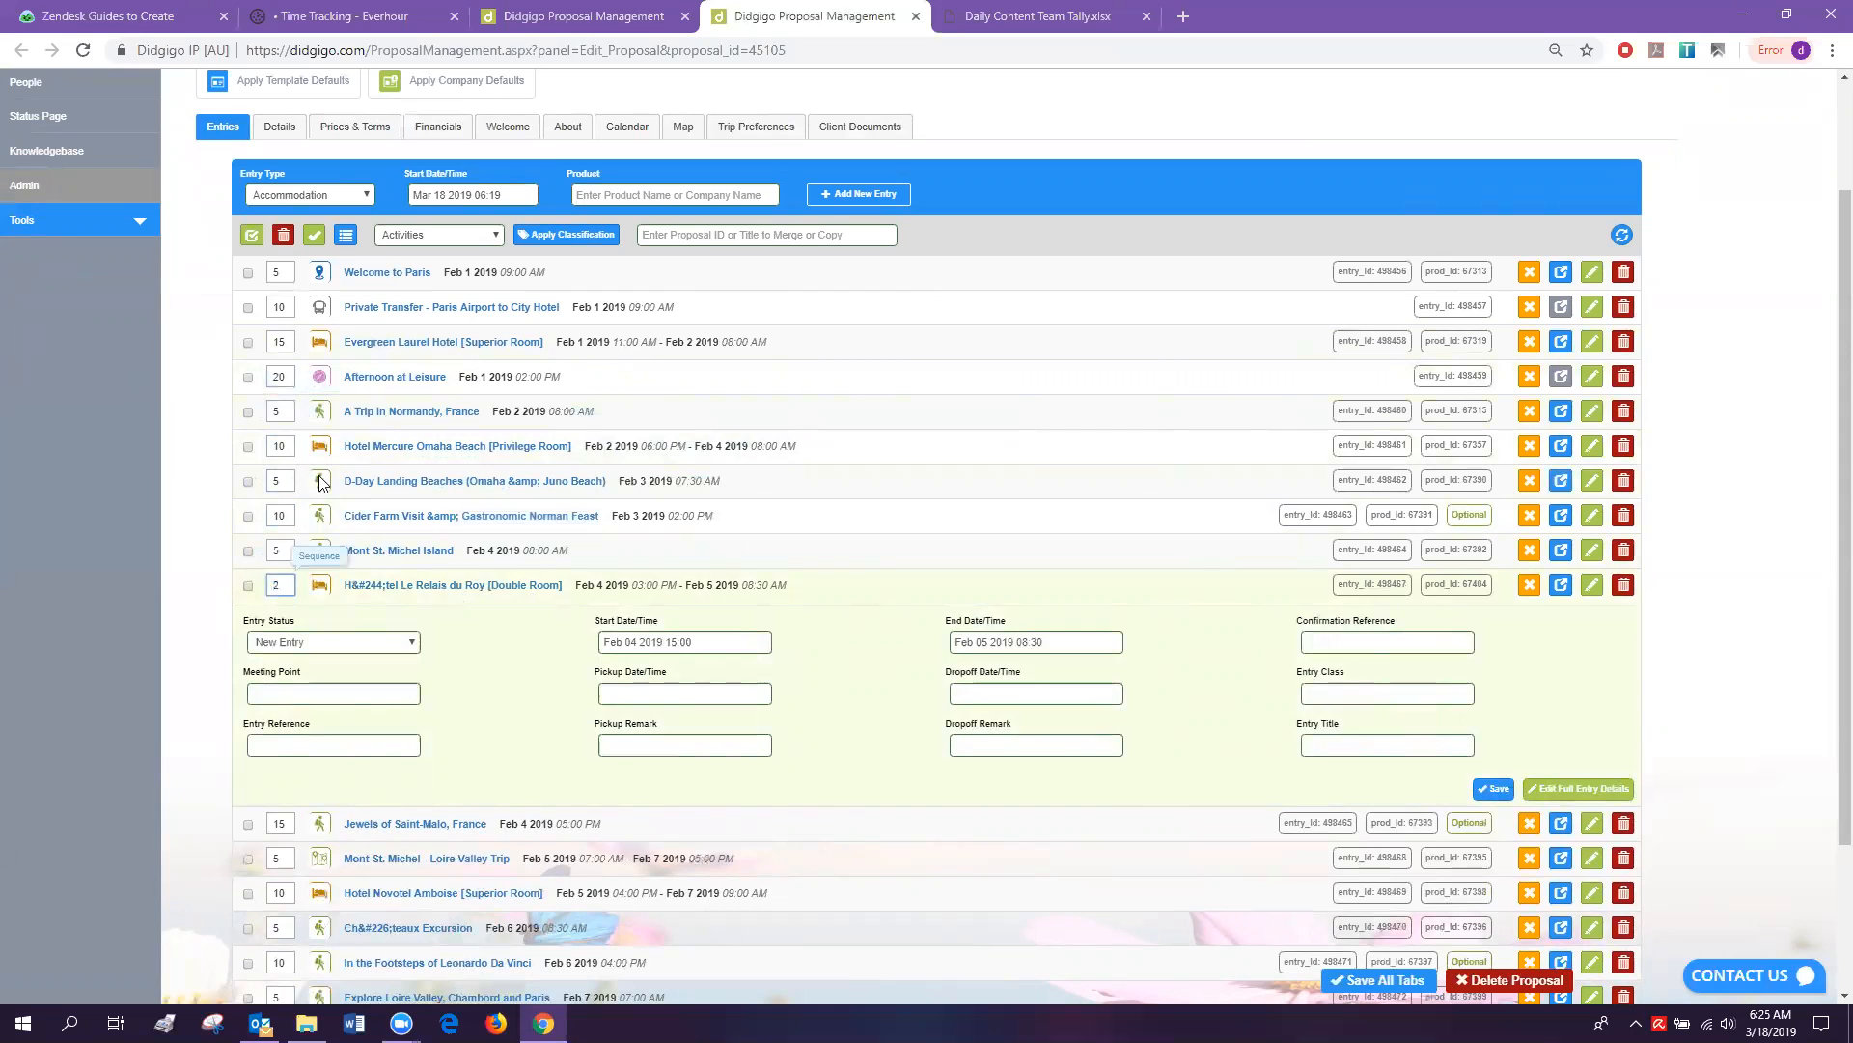
pyautogui.click(346, 240)
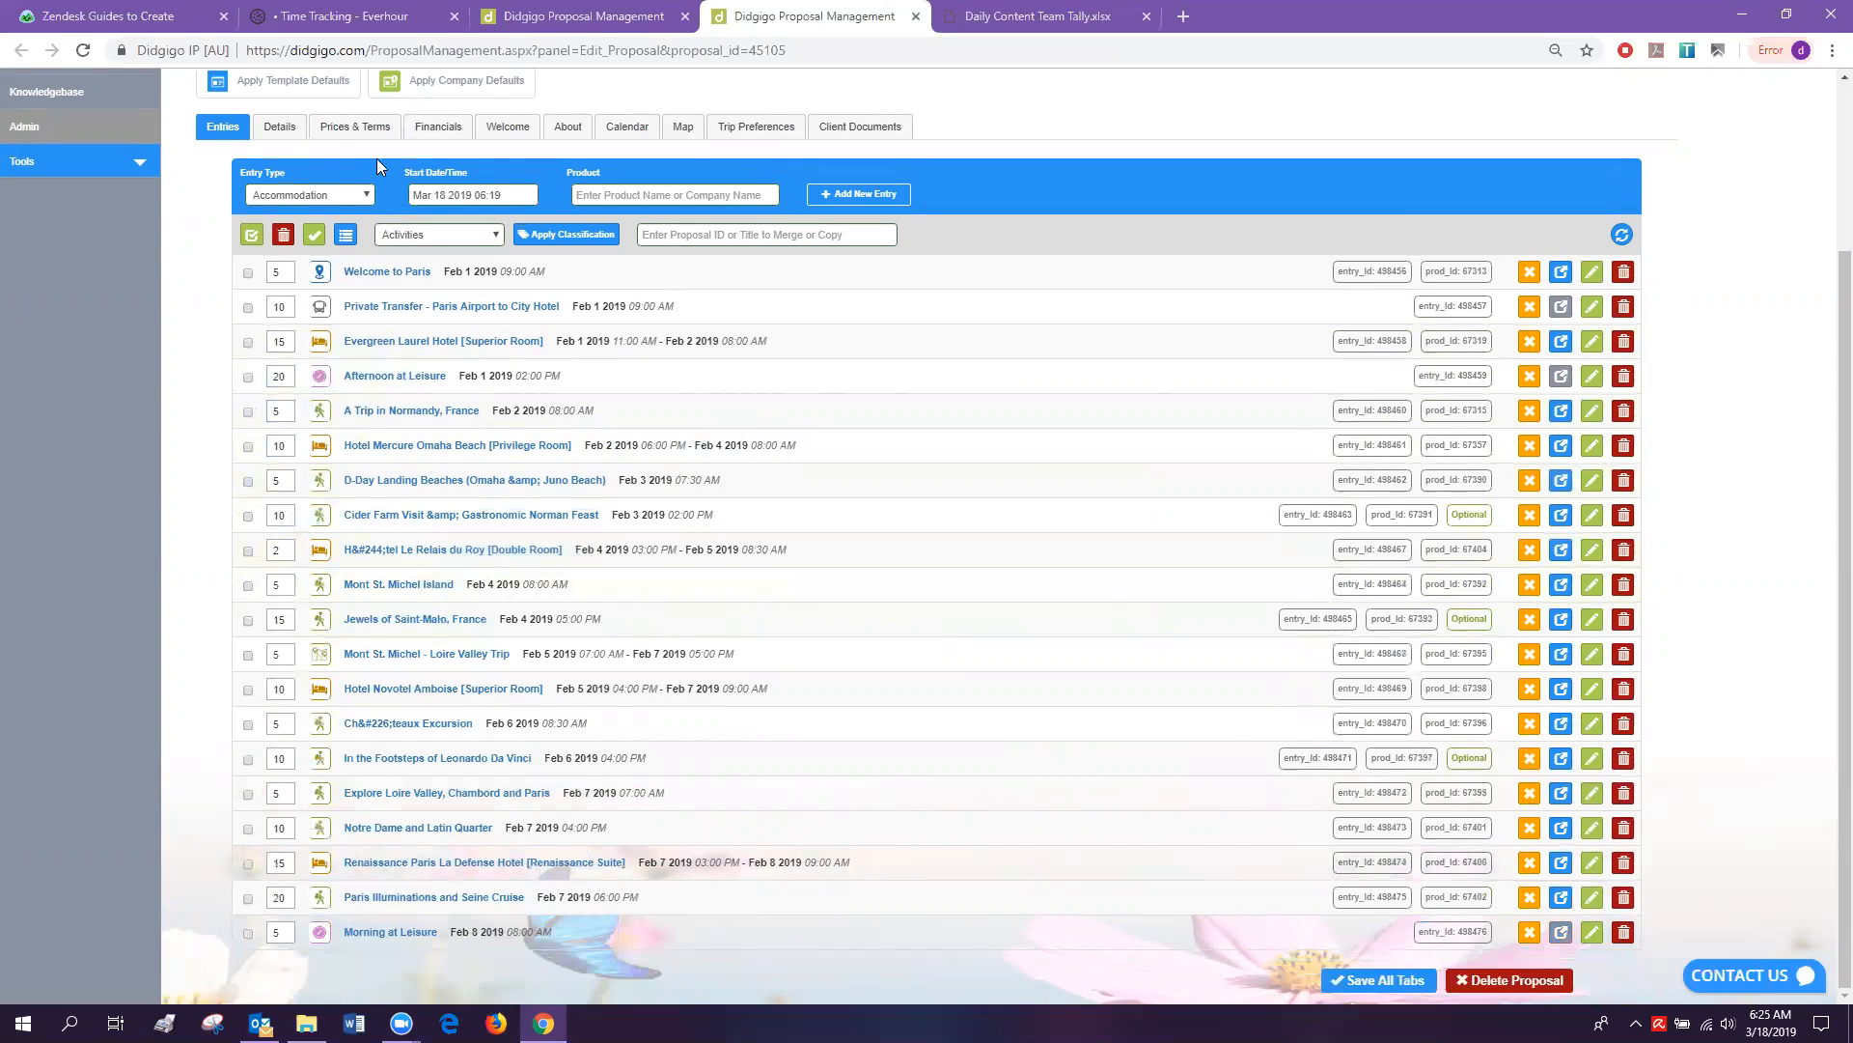
# Change the proposal's entry sorting to Entry Sequence and save the details.
pyautogui.click(279, 130)
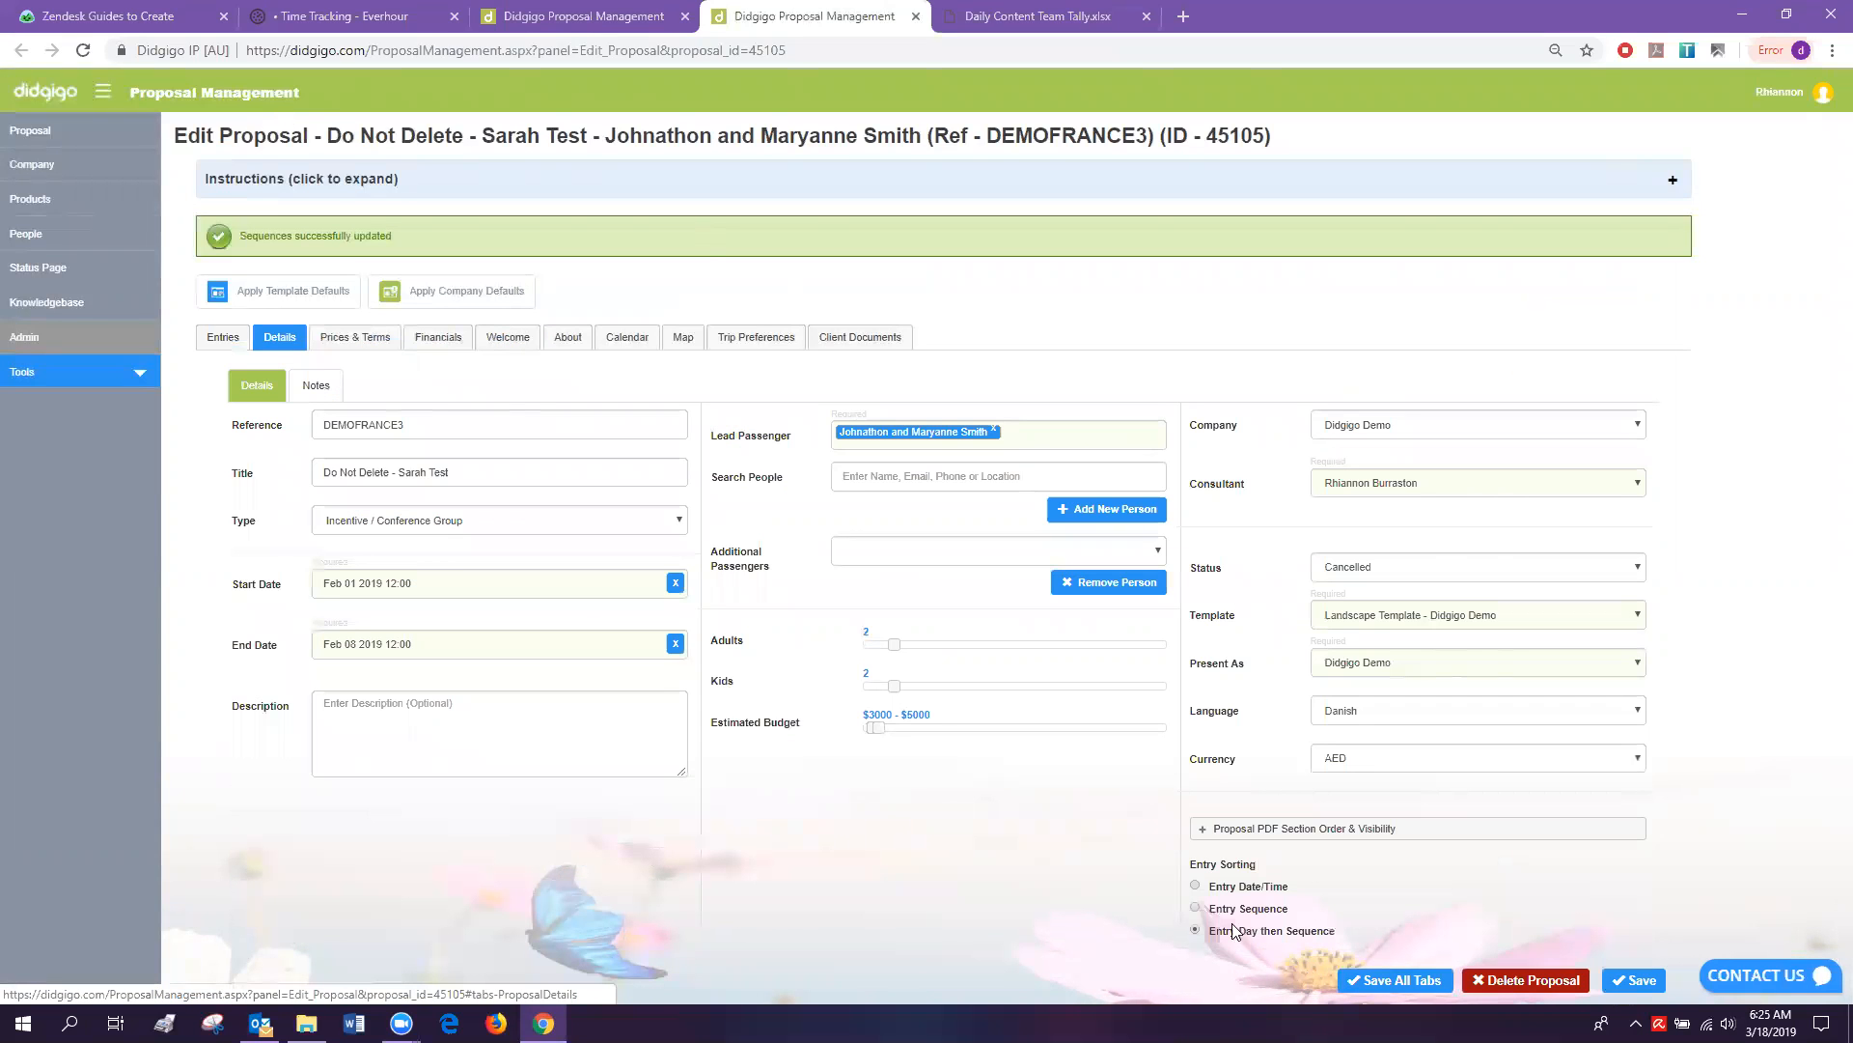
pyautogui.click(1196, 908)
pyautogui.click(1625, 981)
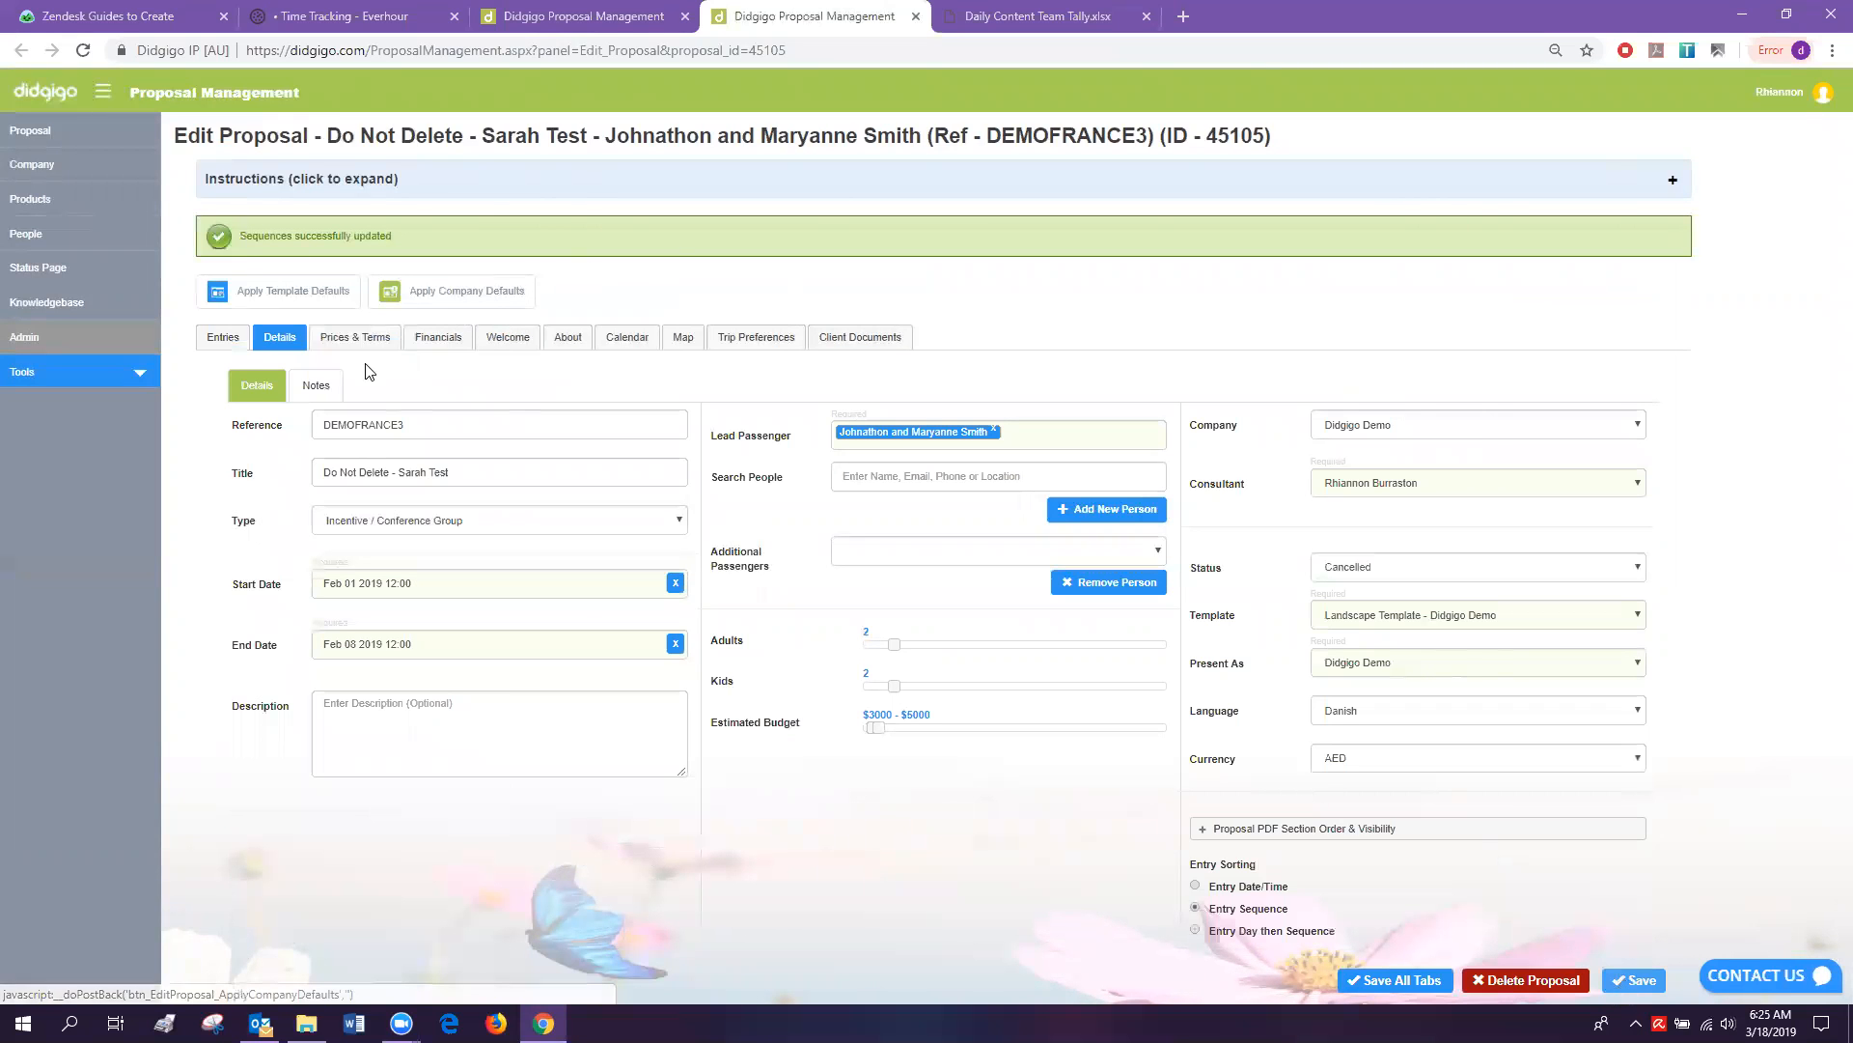
# Examine the order of the entries by sequence number across all dates and recheck the entry sorting option in the details.
pyautogui.click(228, 340)
pyautogui.scroll(-2, 420, 610)
pyautogui.scroll(2, 420, 610)
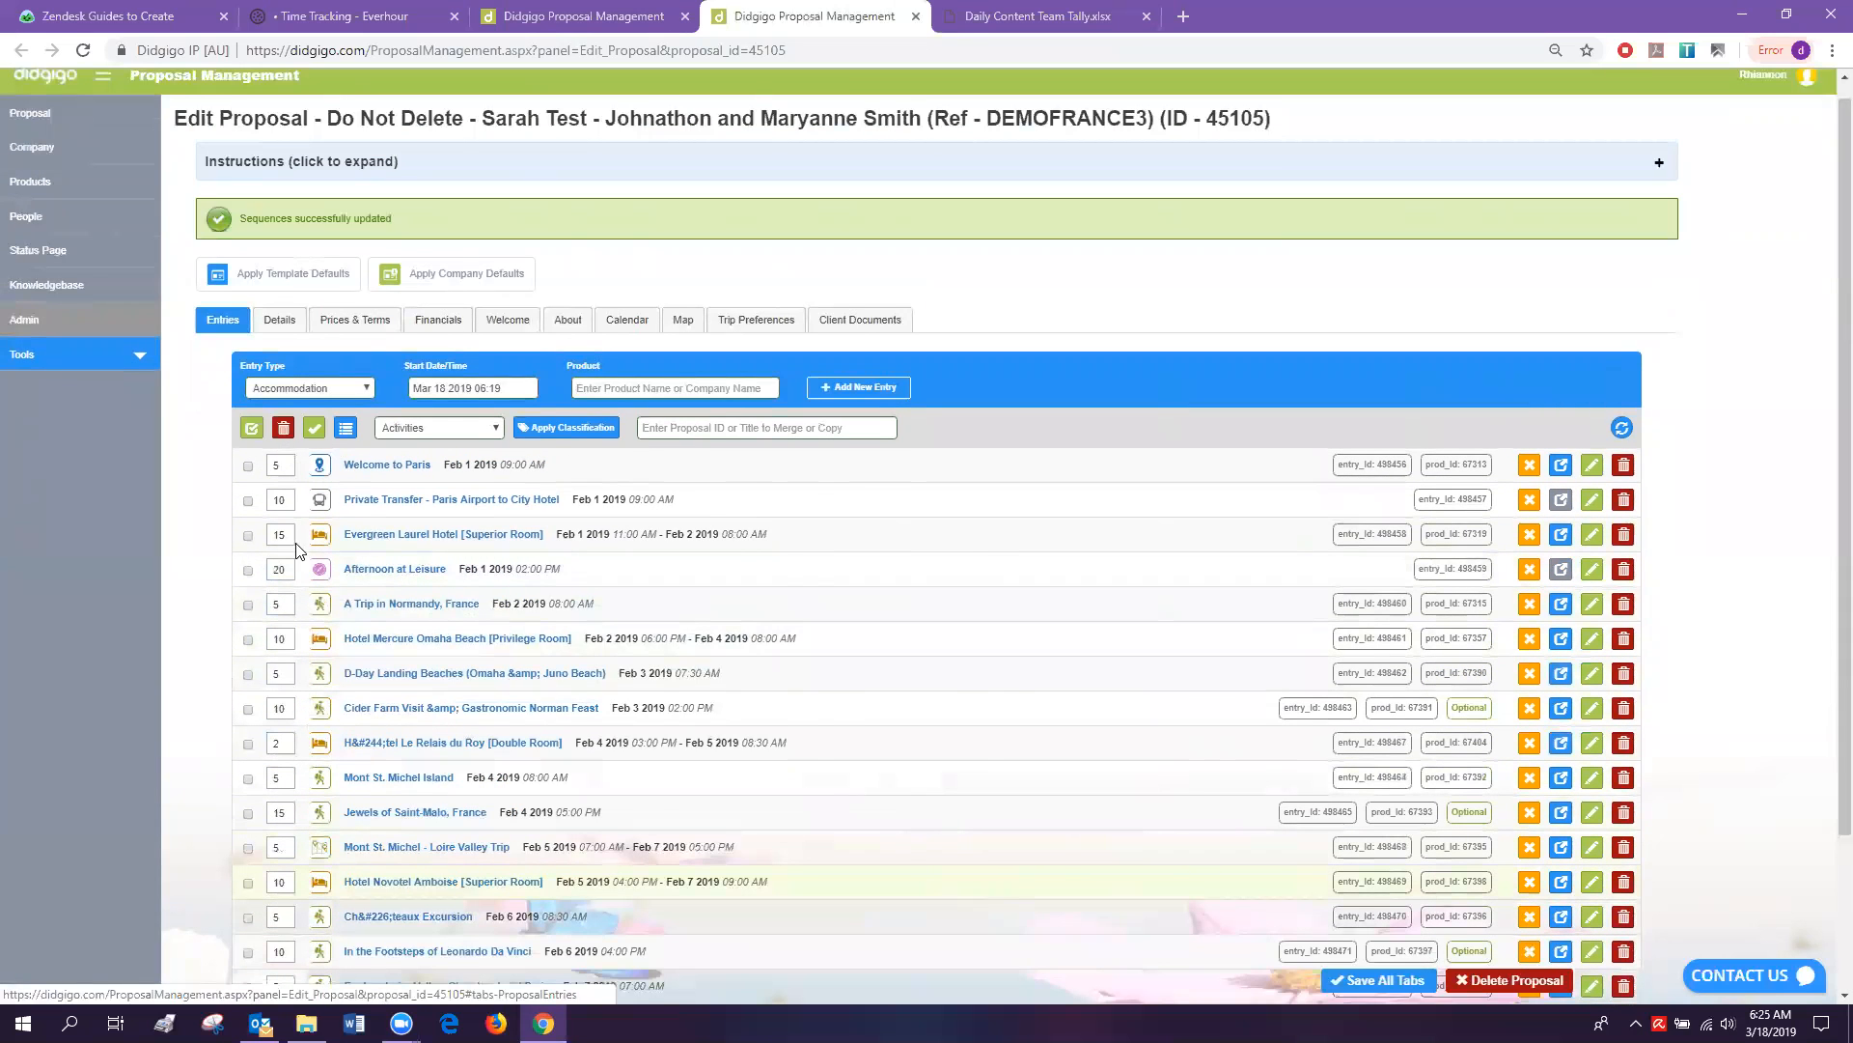
pyautogui.scroll(-2, 434, 840)
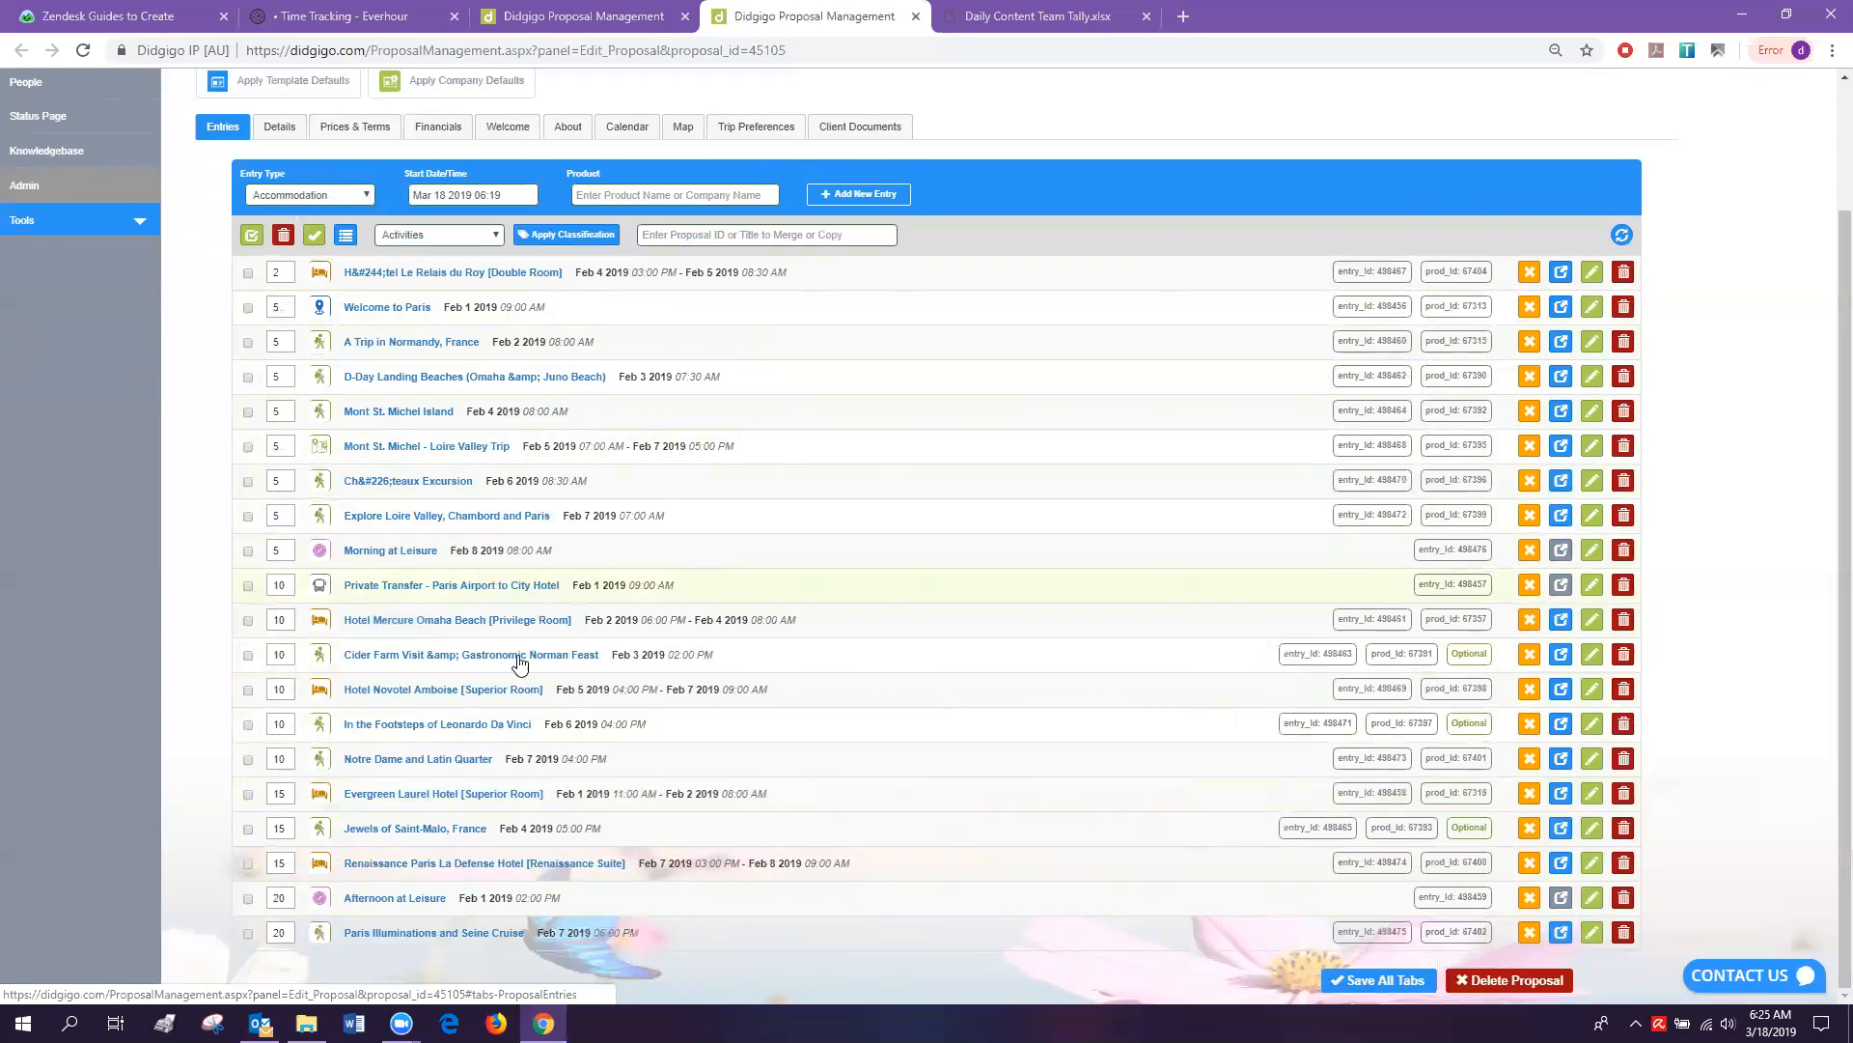
pyautogui.click(288, 930)
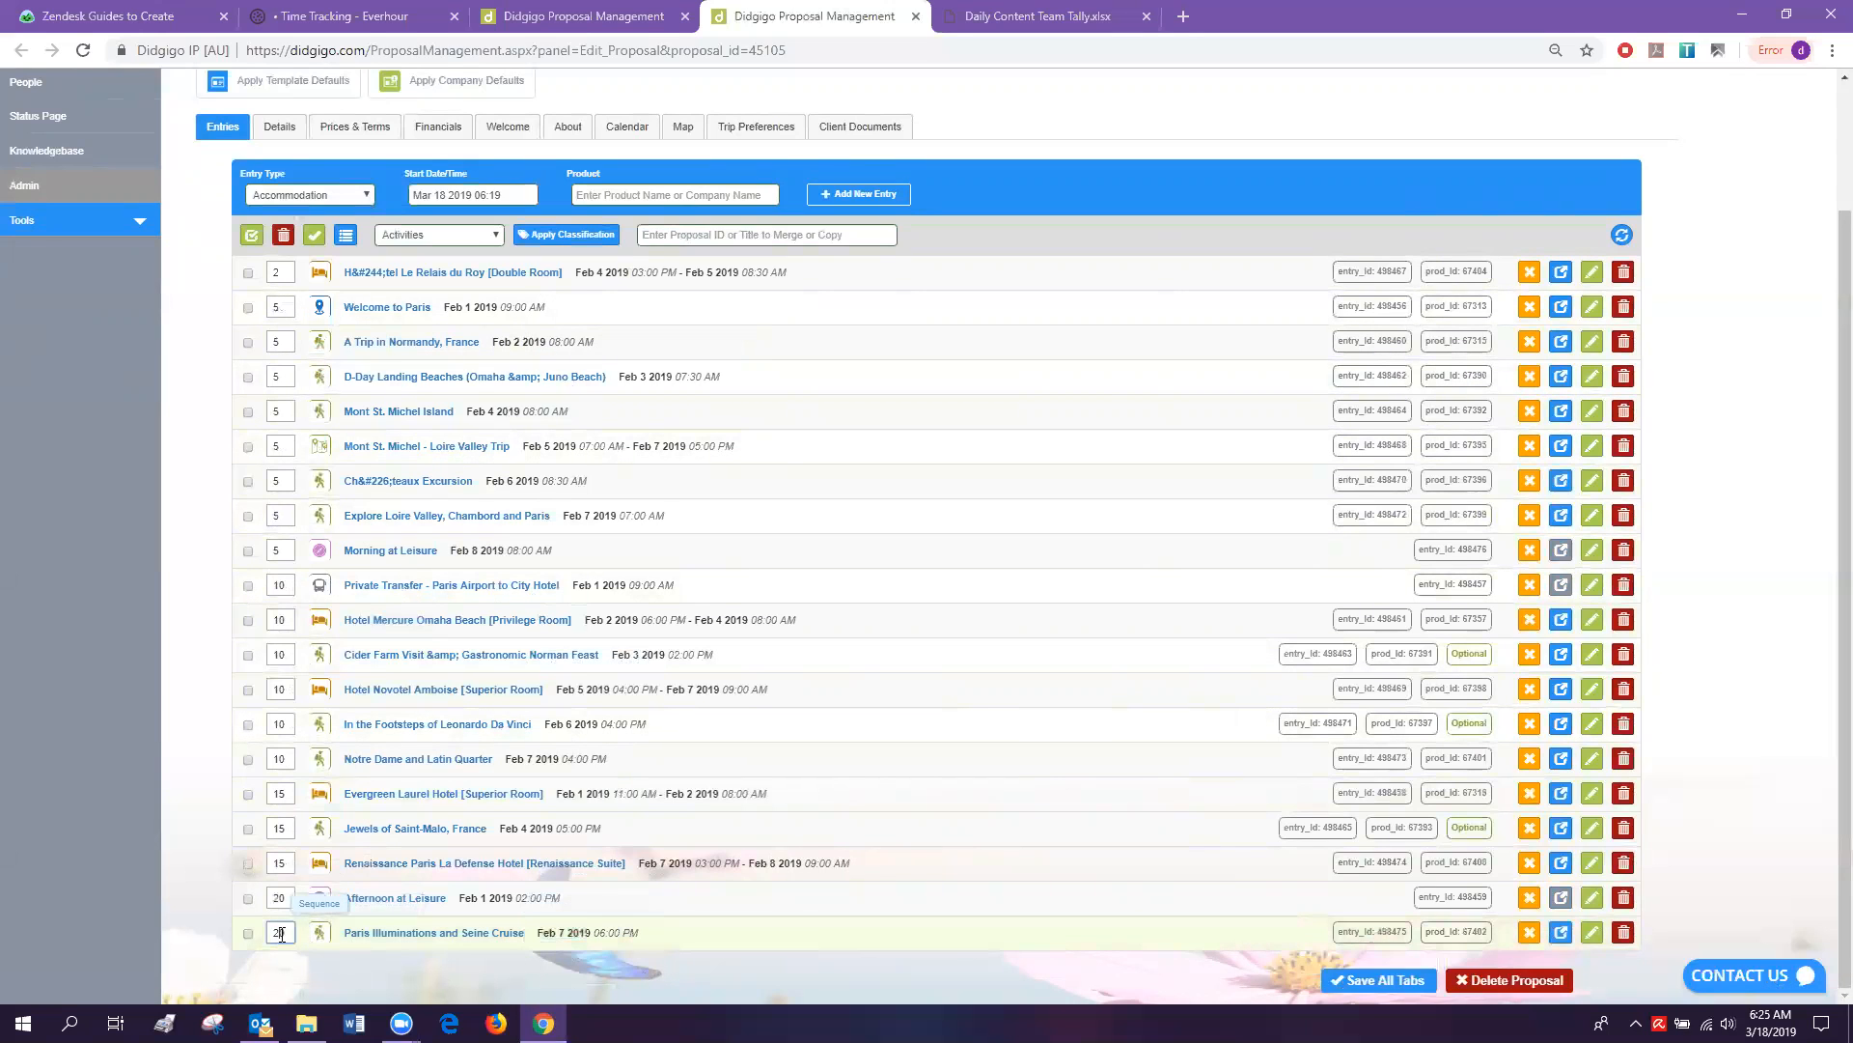
pyautogui.click(290, 897)
pyautogui.click(292, 857)
pyautogui.click(289, 826)
pyautogui.click(290, 791)
pyautogui.click(289, 756)
pyautogui.click(289, 721)
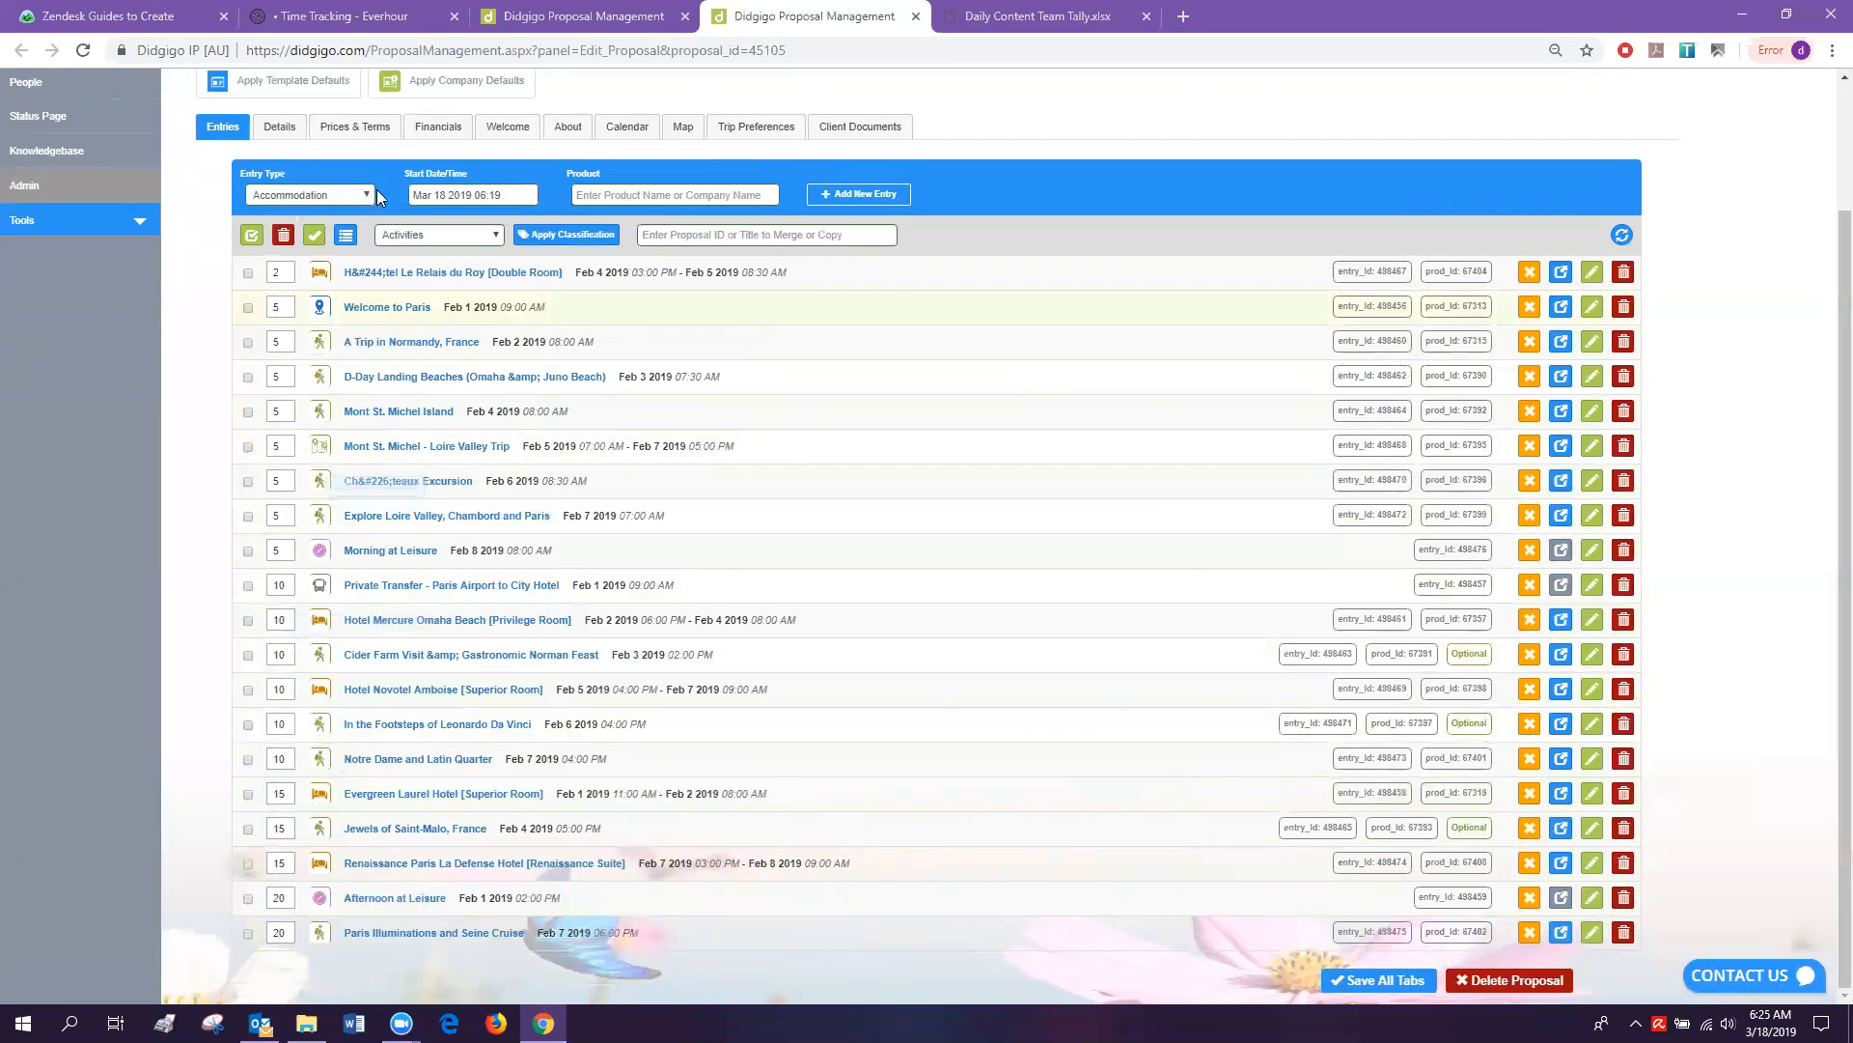
pyautogui.click(279, 126)
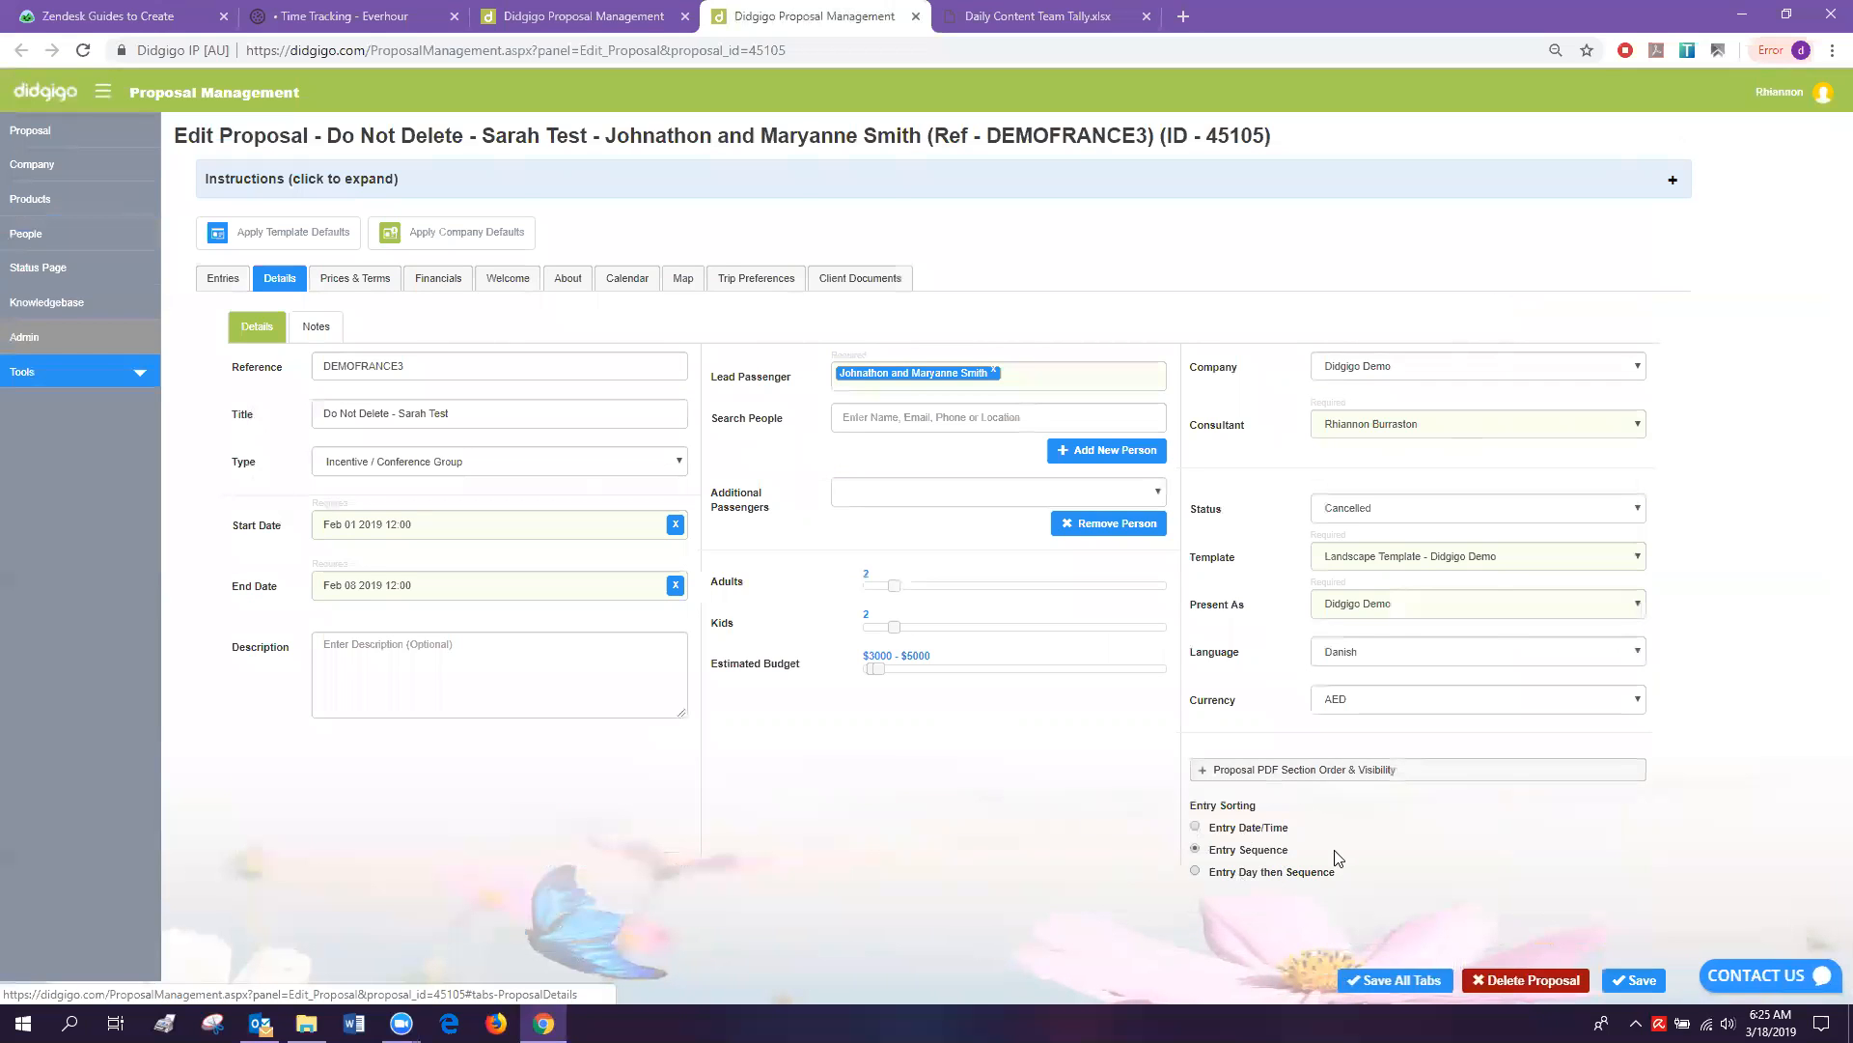
pyautogui.click(226, 277)
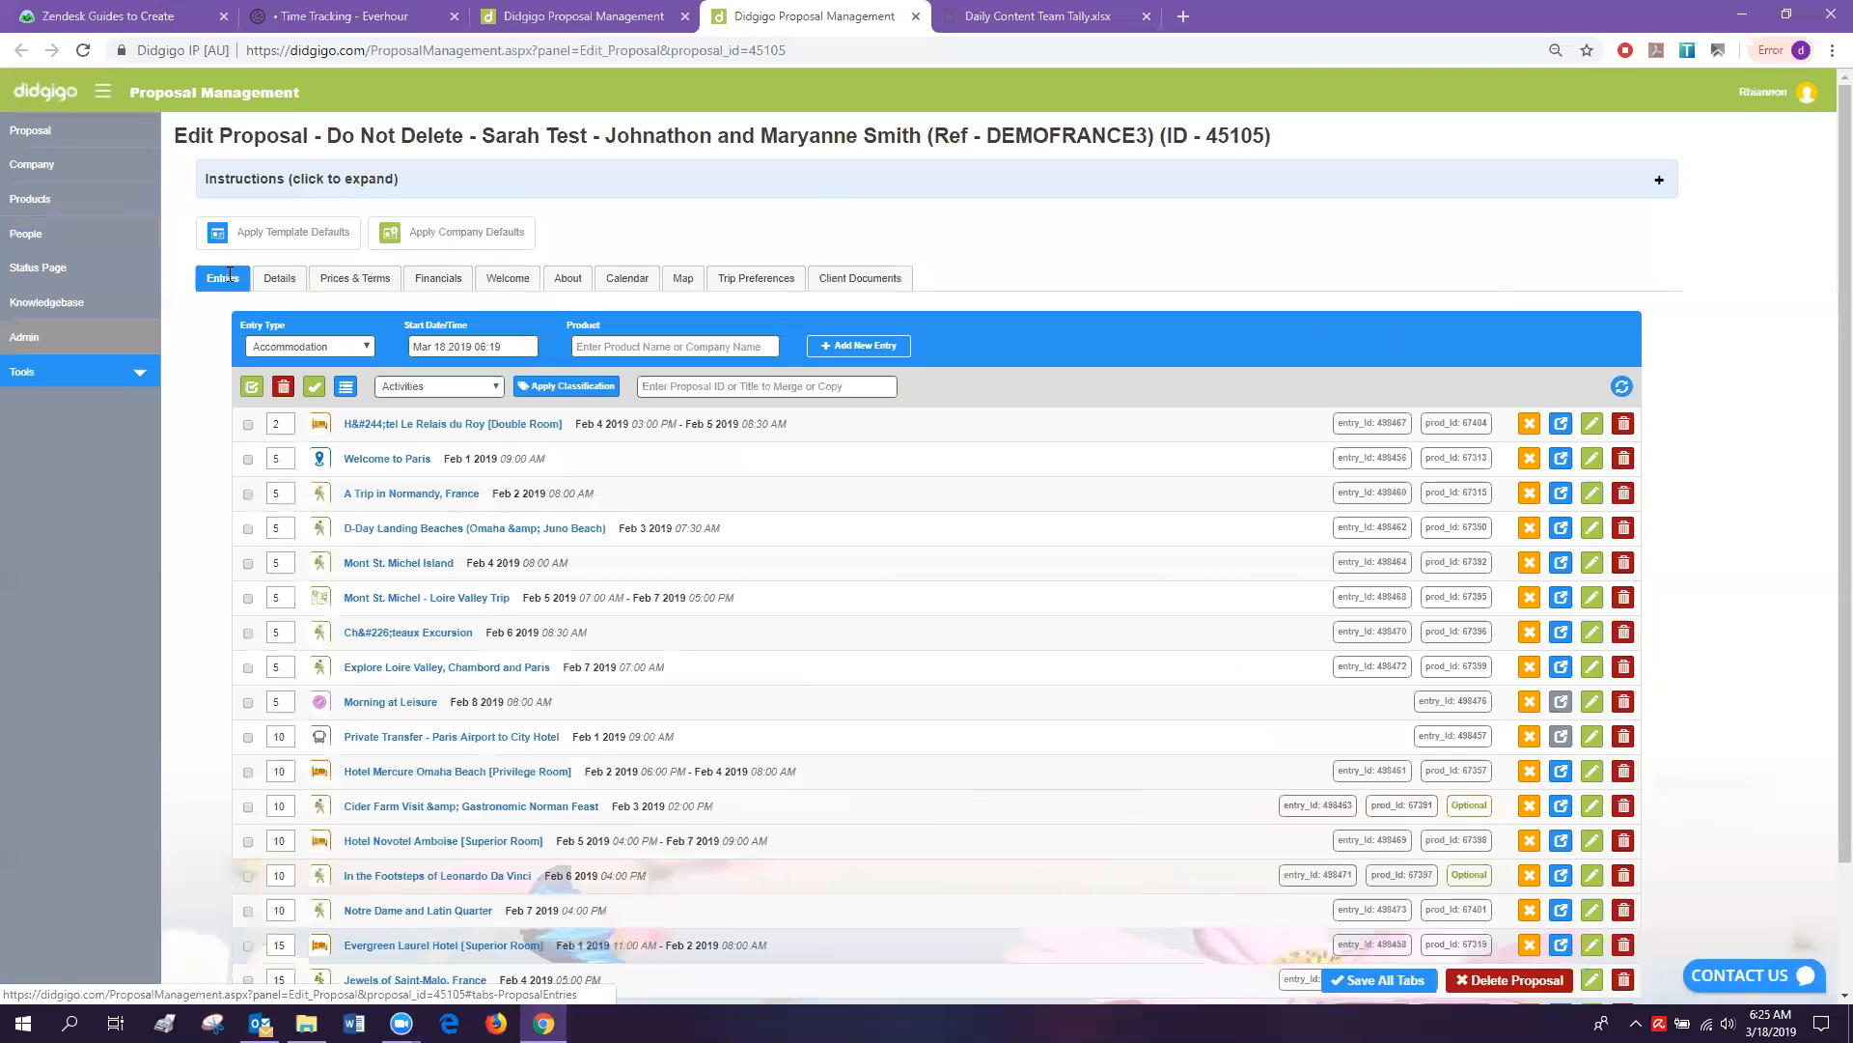
# Number the sequences of the first seven listed entries 1 through 7 and apply a bulk sequence update.
pyautogui.click(279, 424)
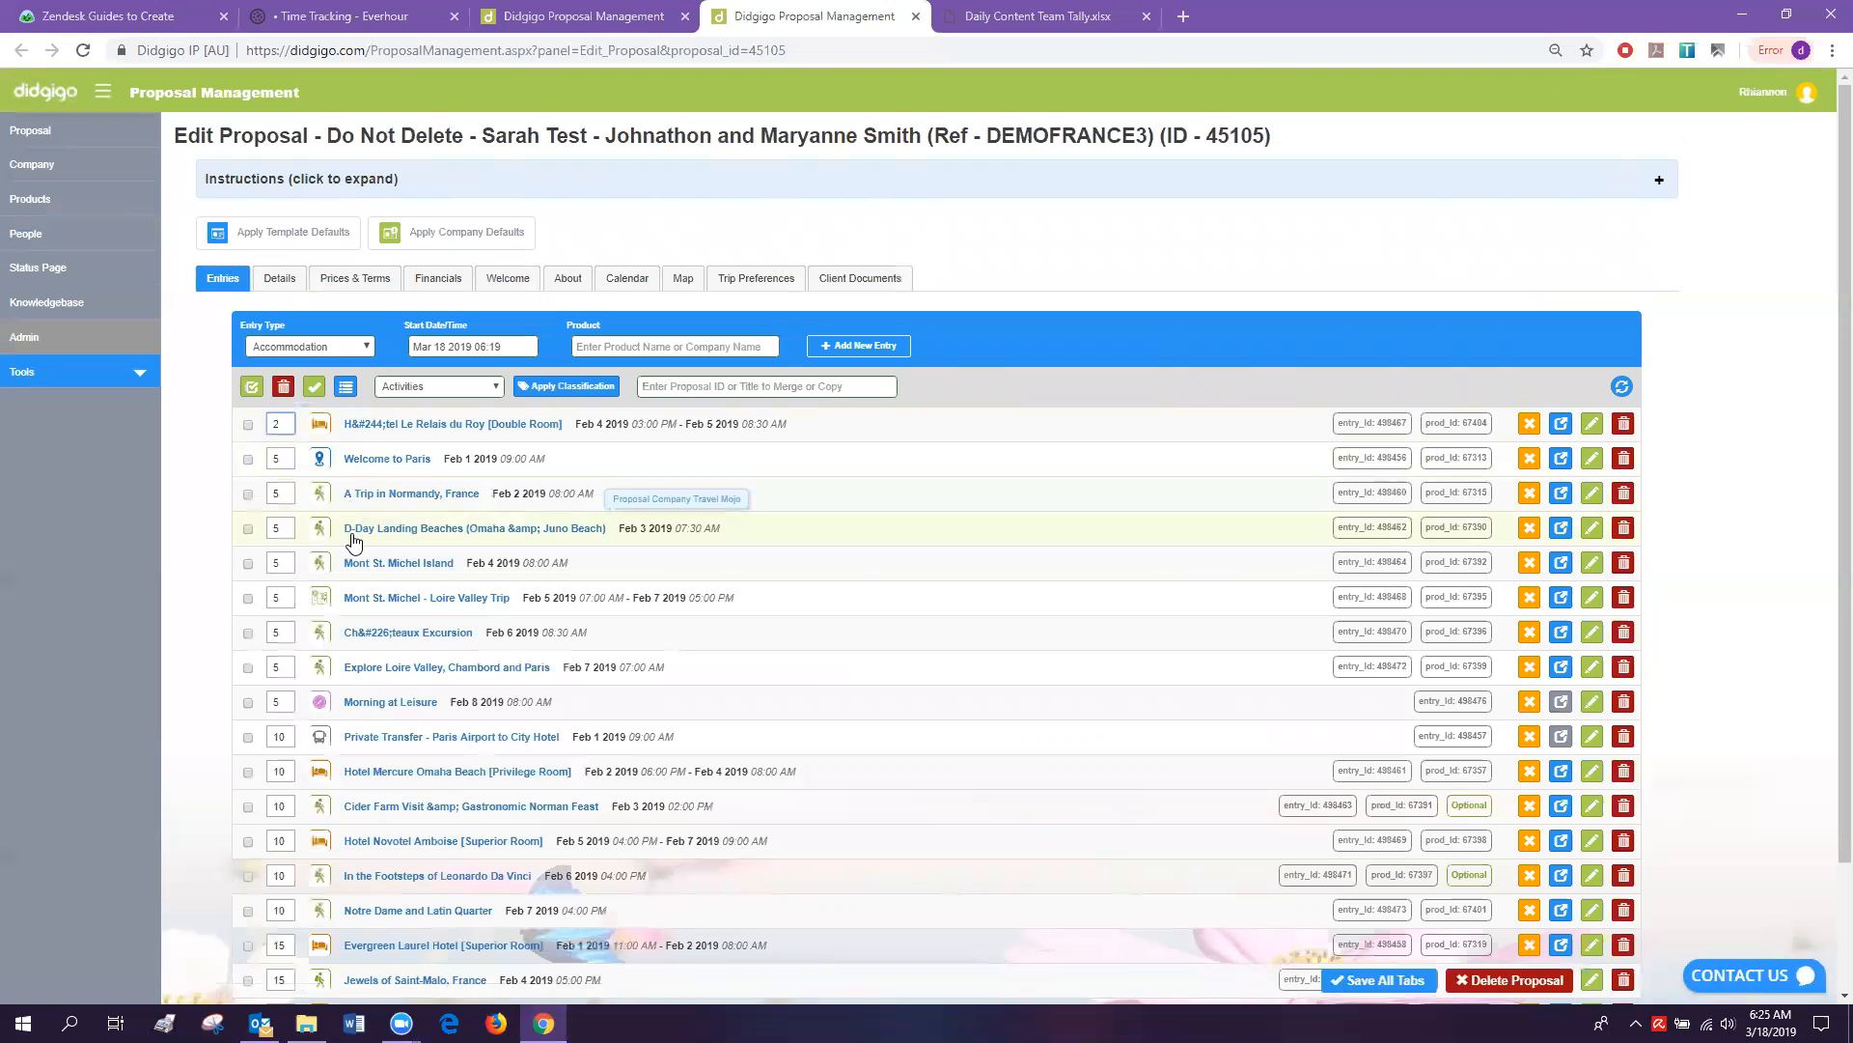
pyautogui.press('BackSpace')
pyautogui.write('1')
pyautogui.press('Tab')
pyautogui.write('2')
pyautogui.press('Tab')
pyautogui.write('3')
pyautogui.press('Tab')
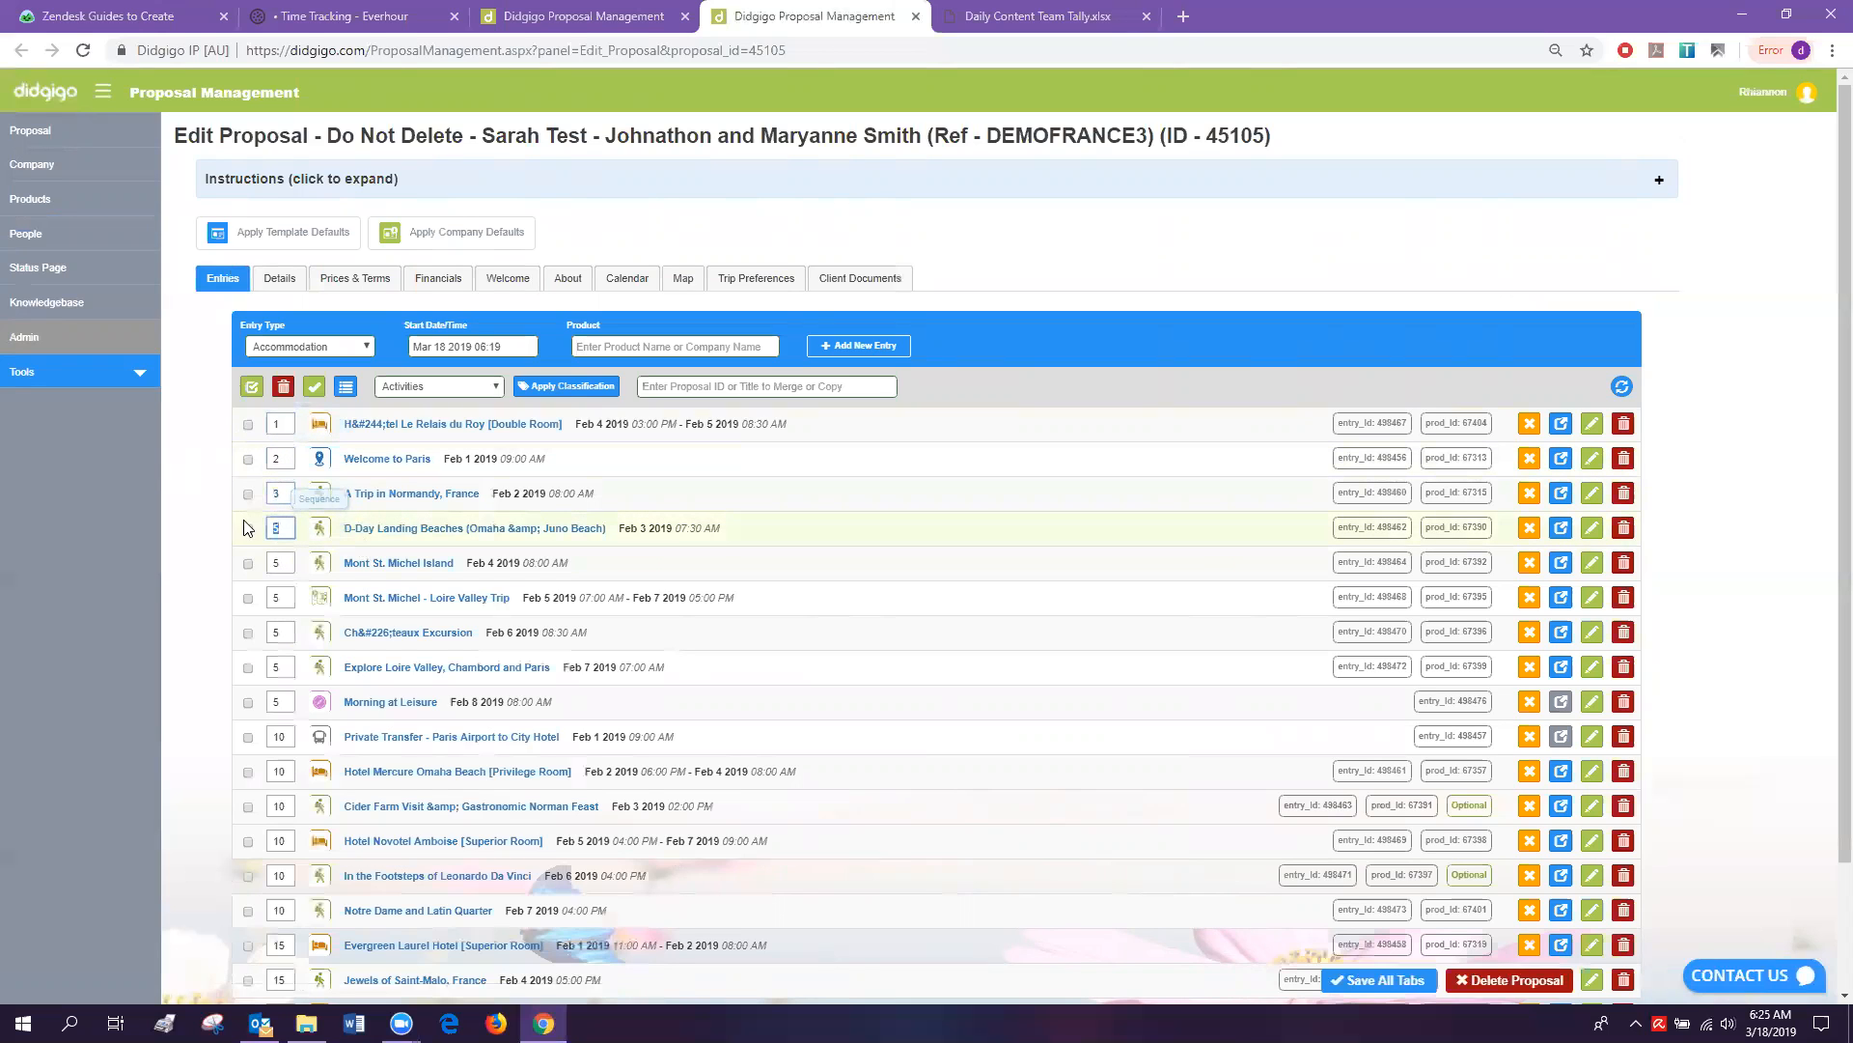
pyautogui.write('4')
pyautogui.press('Tab')
pyautogui.write('5')
pyautogui.press('Tab')
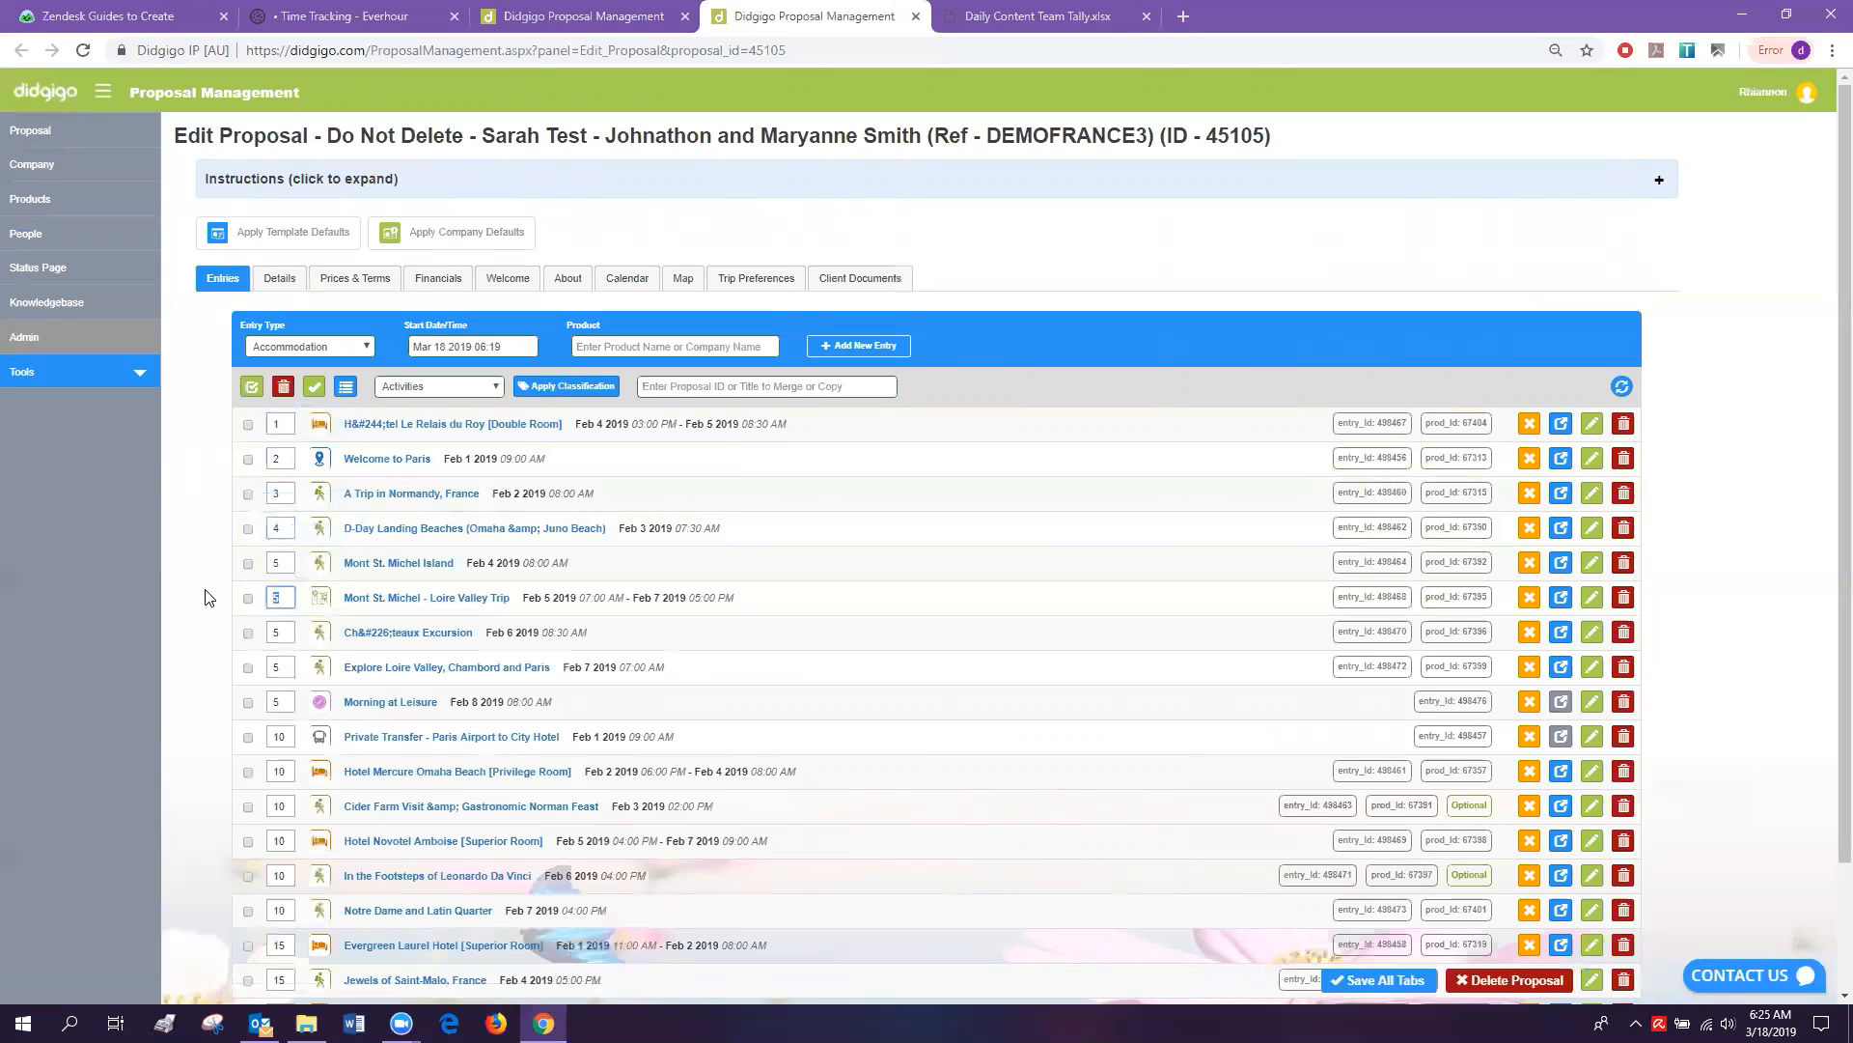
pyautogui.write('6')
pyautogui.press('Tab')
pyautogui.write('7')
pyautogui.click(345, 388)
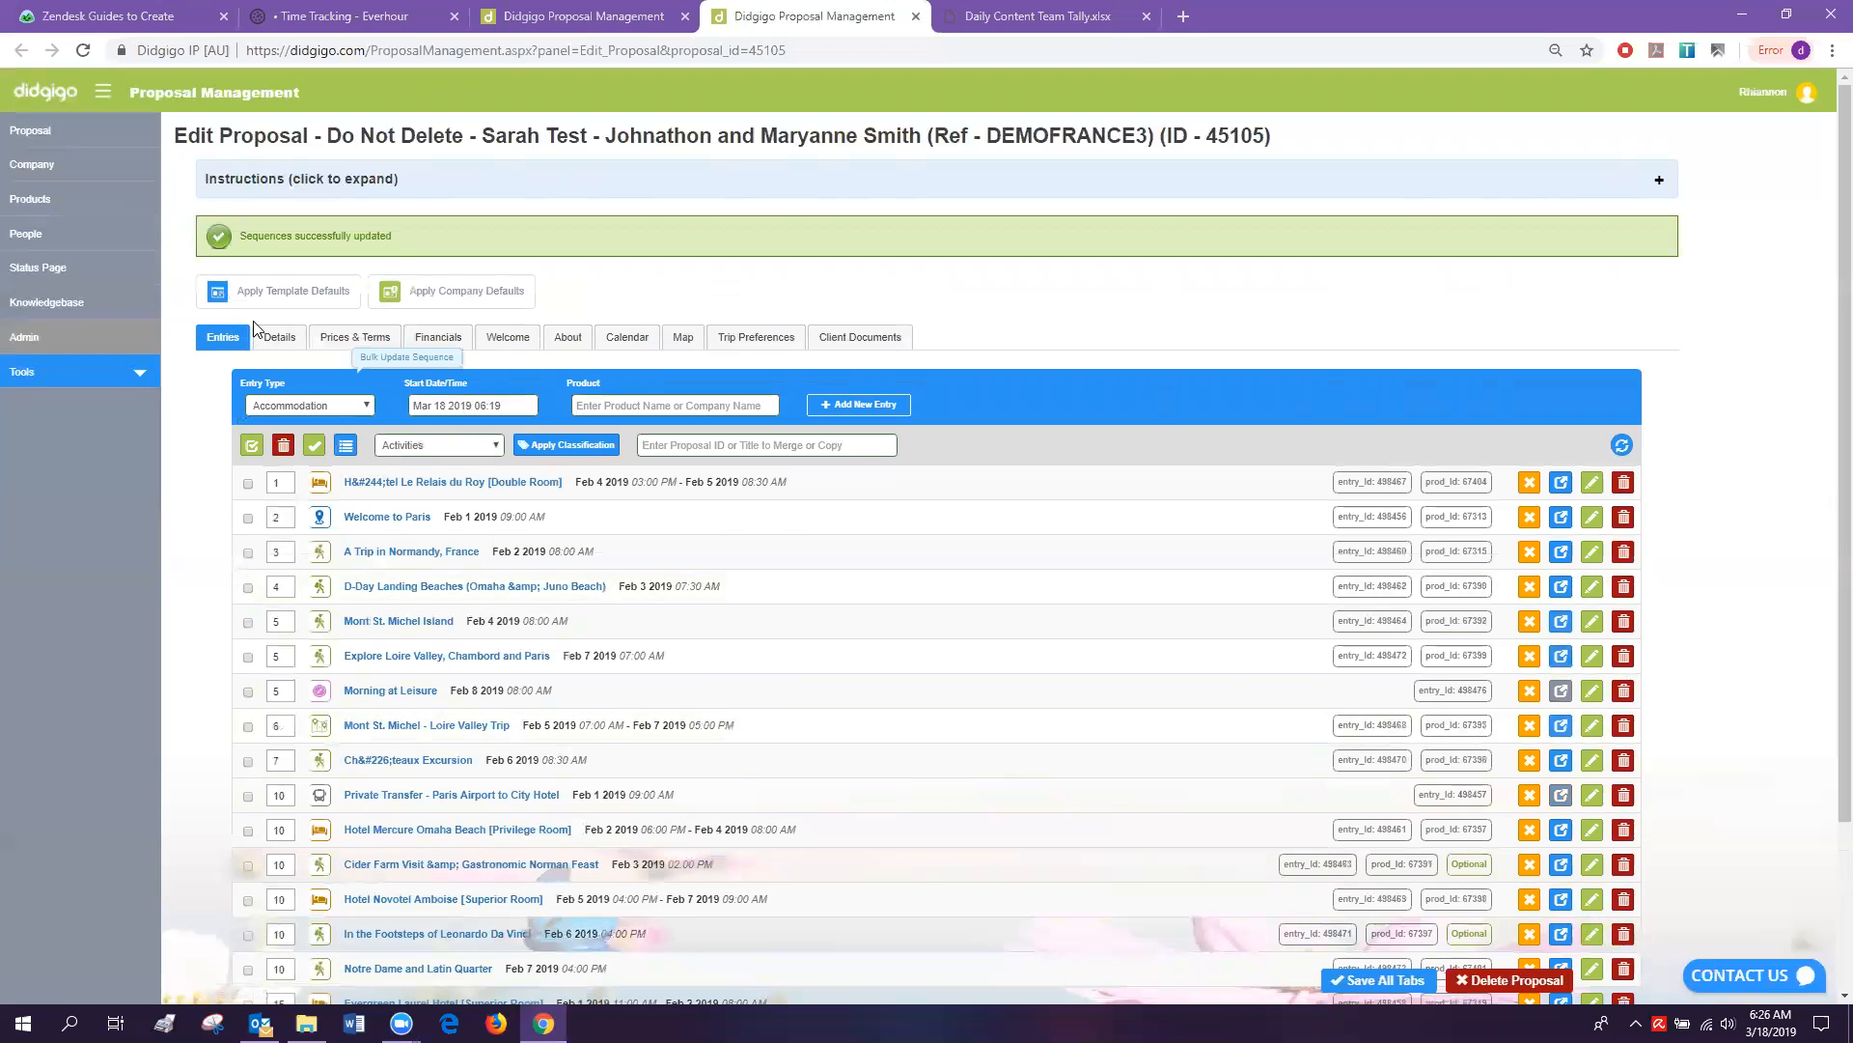
# Review the entry sorting option in the details and the order of the renumbered entries.
pyautogui.click(279, 338)
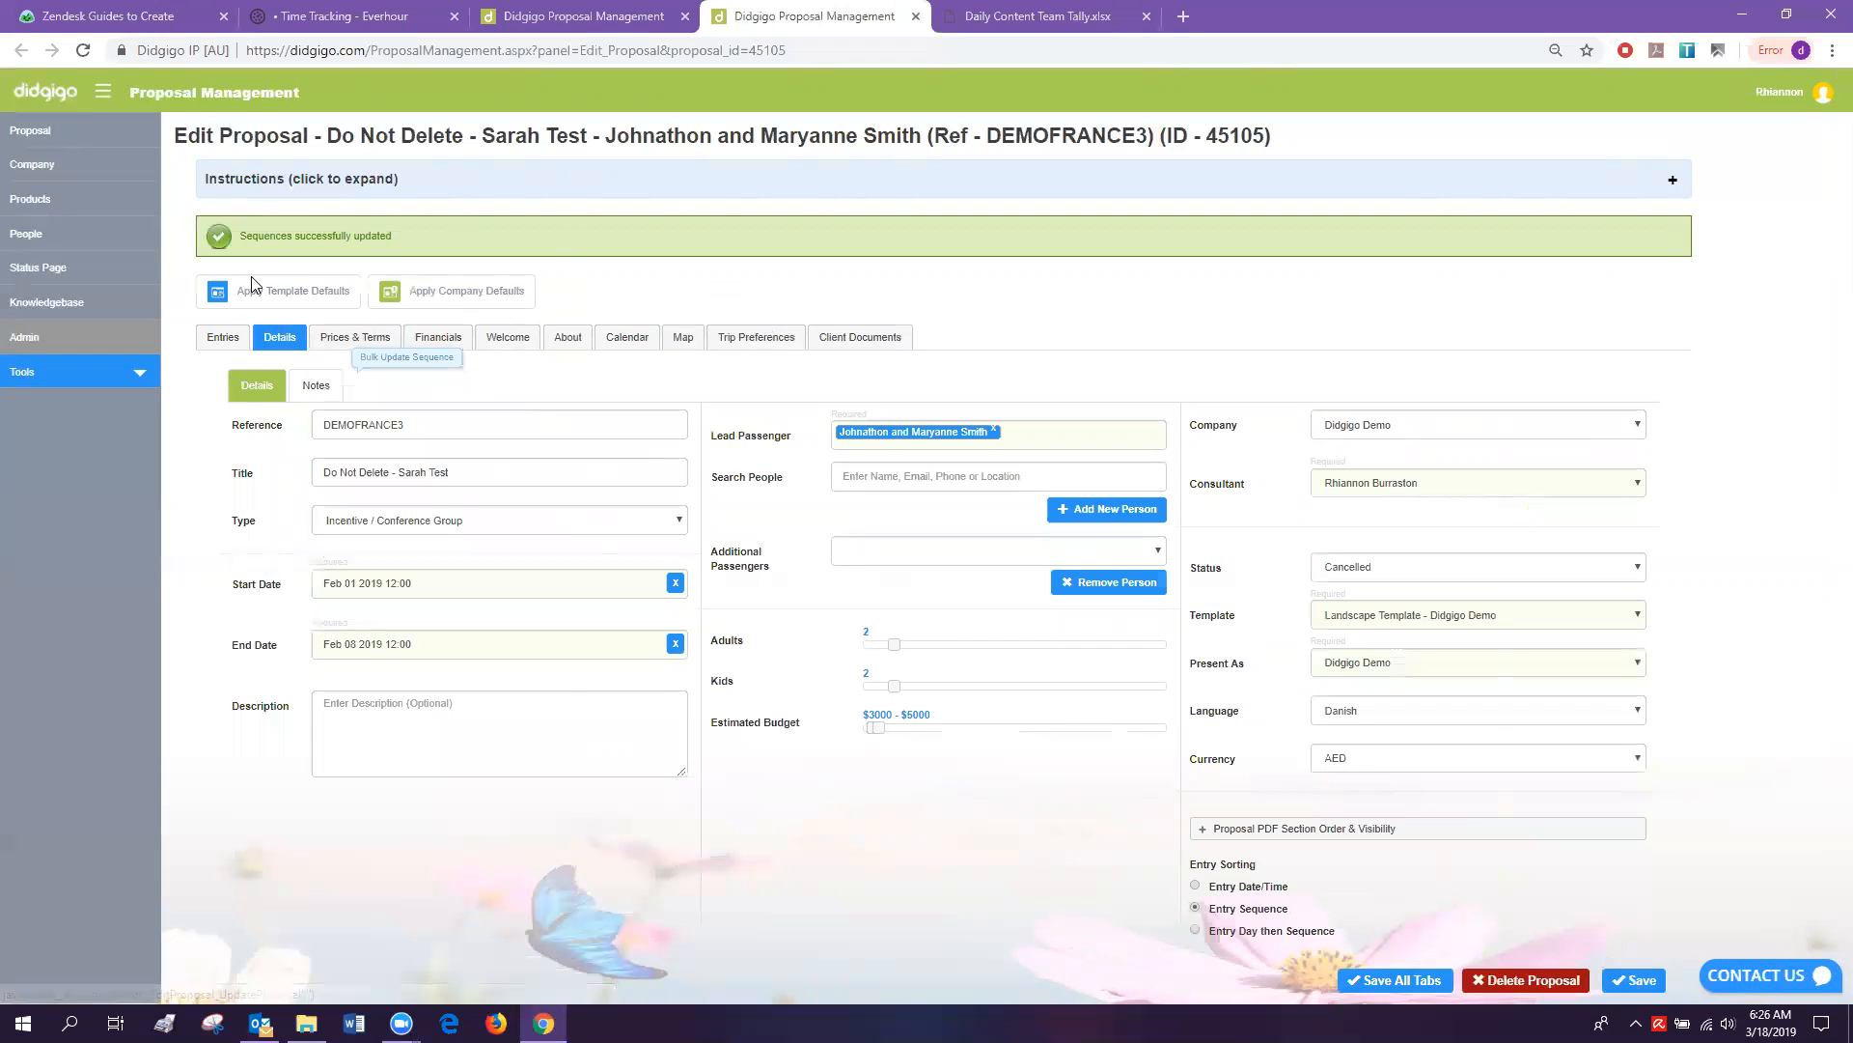
pyautogui.click(220, 334)
pyautogui.scroll(-2, 290, 406)
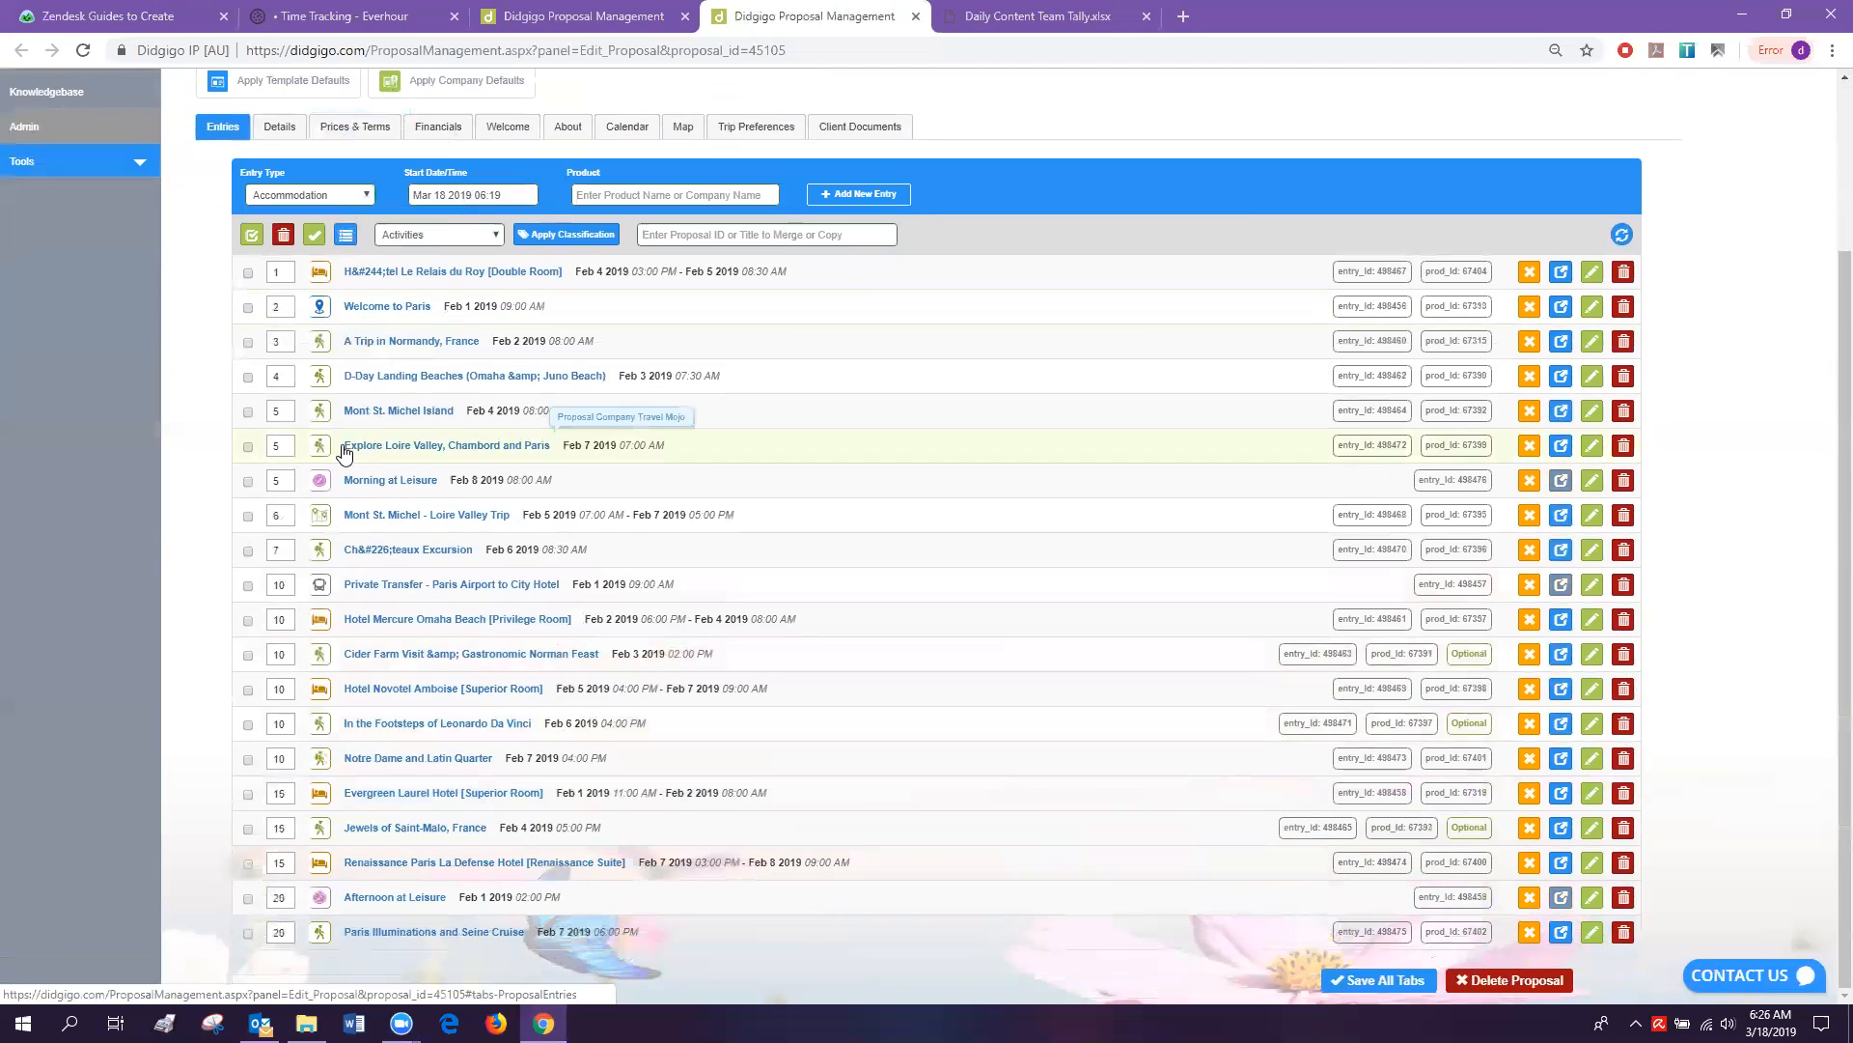
pyautogui.scroll(2, 354, 461)
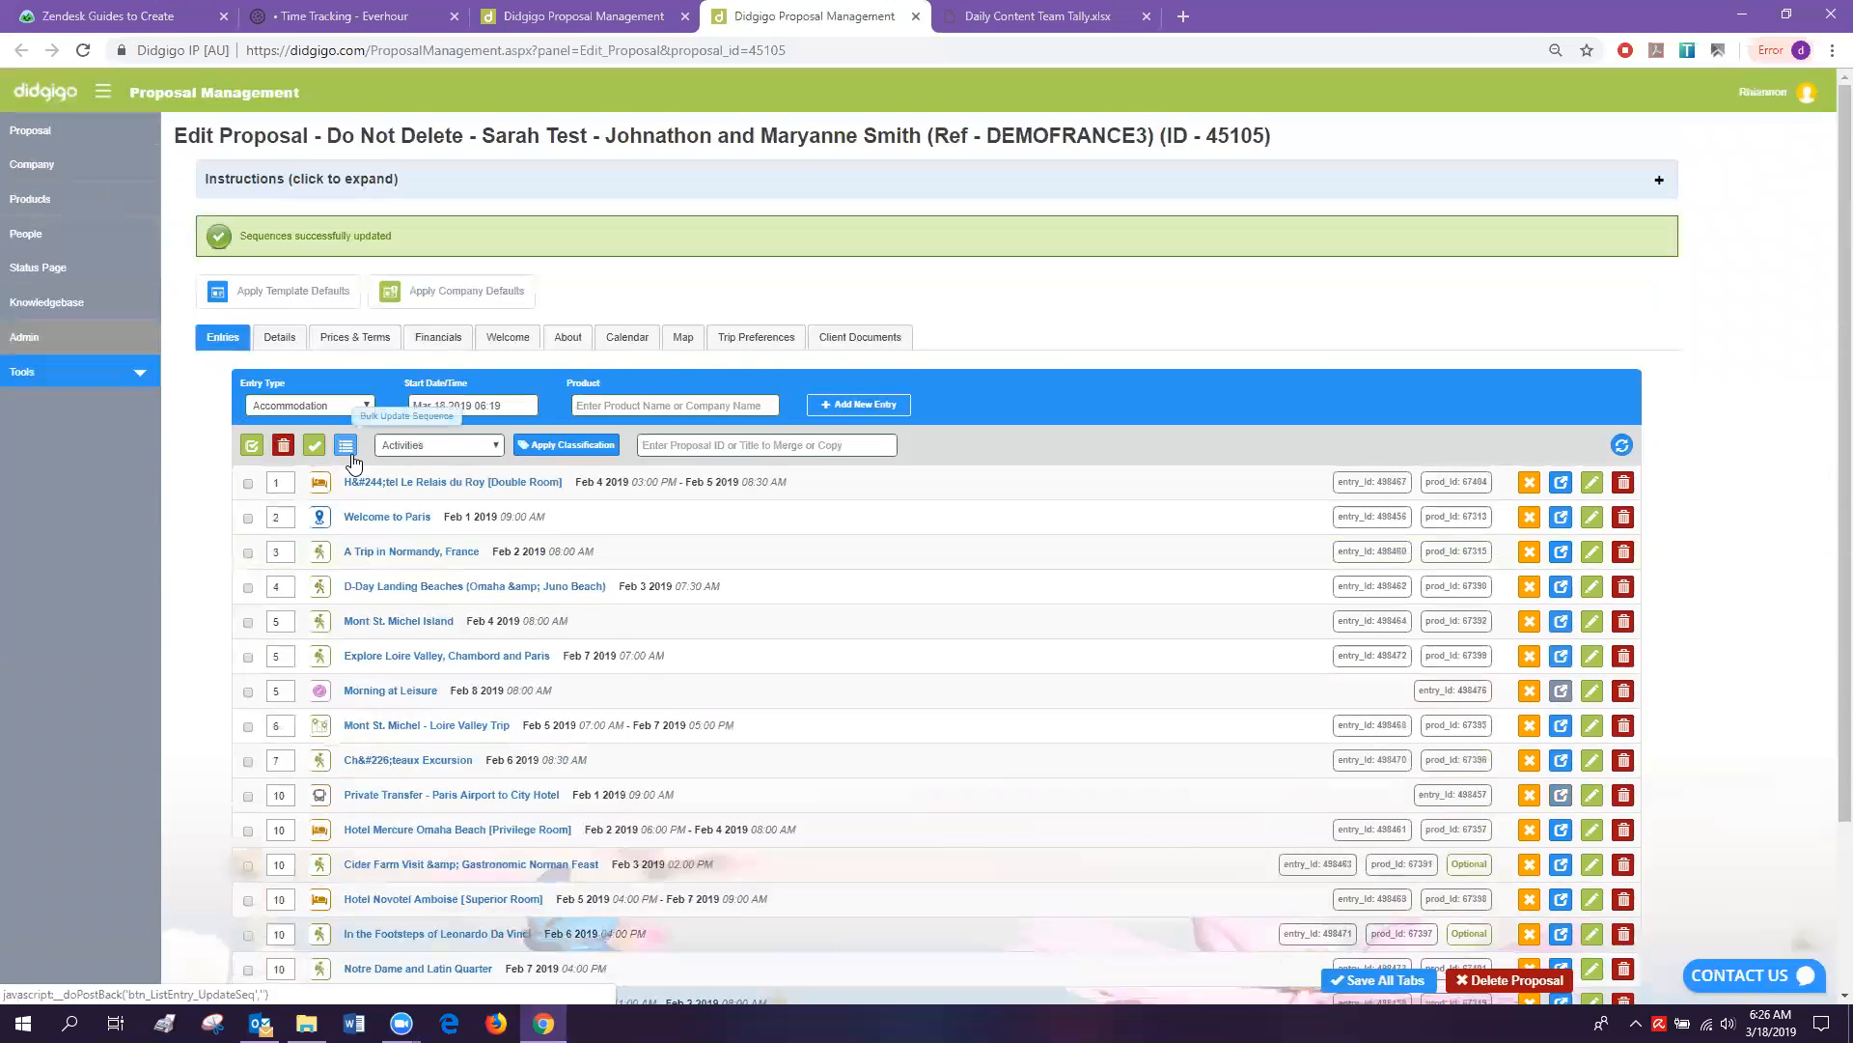
pyautogui.scroll(-2, 357, 464)
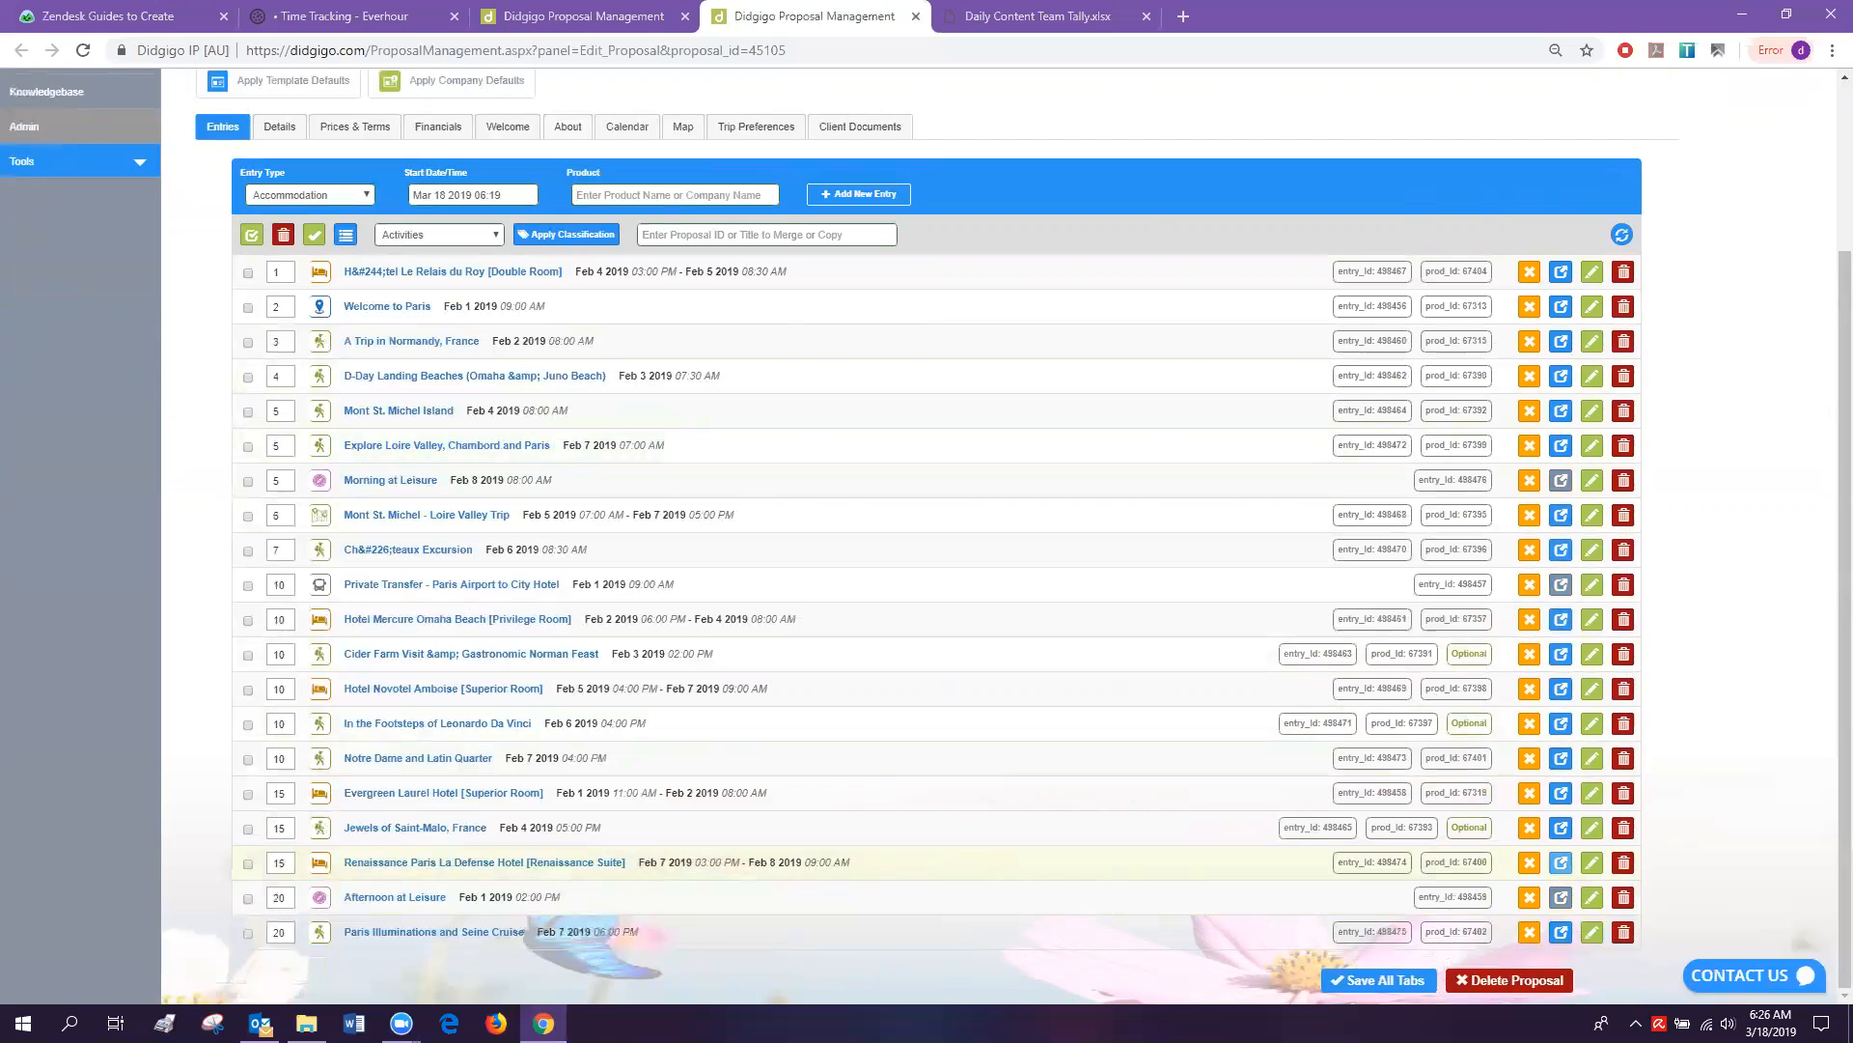
pyautogui.scroll(3, 618, 444)
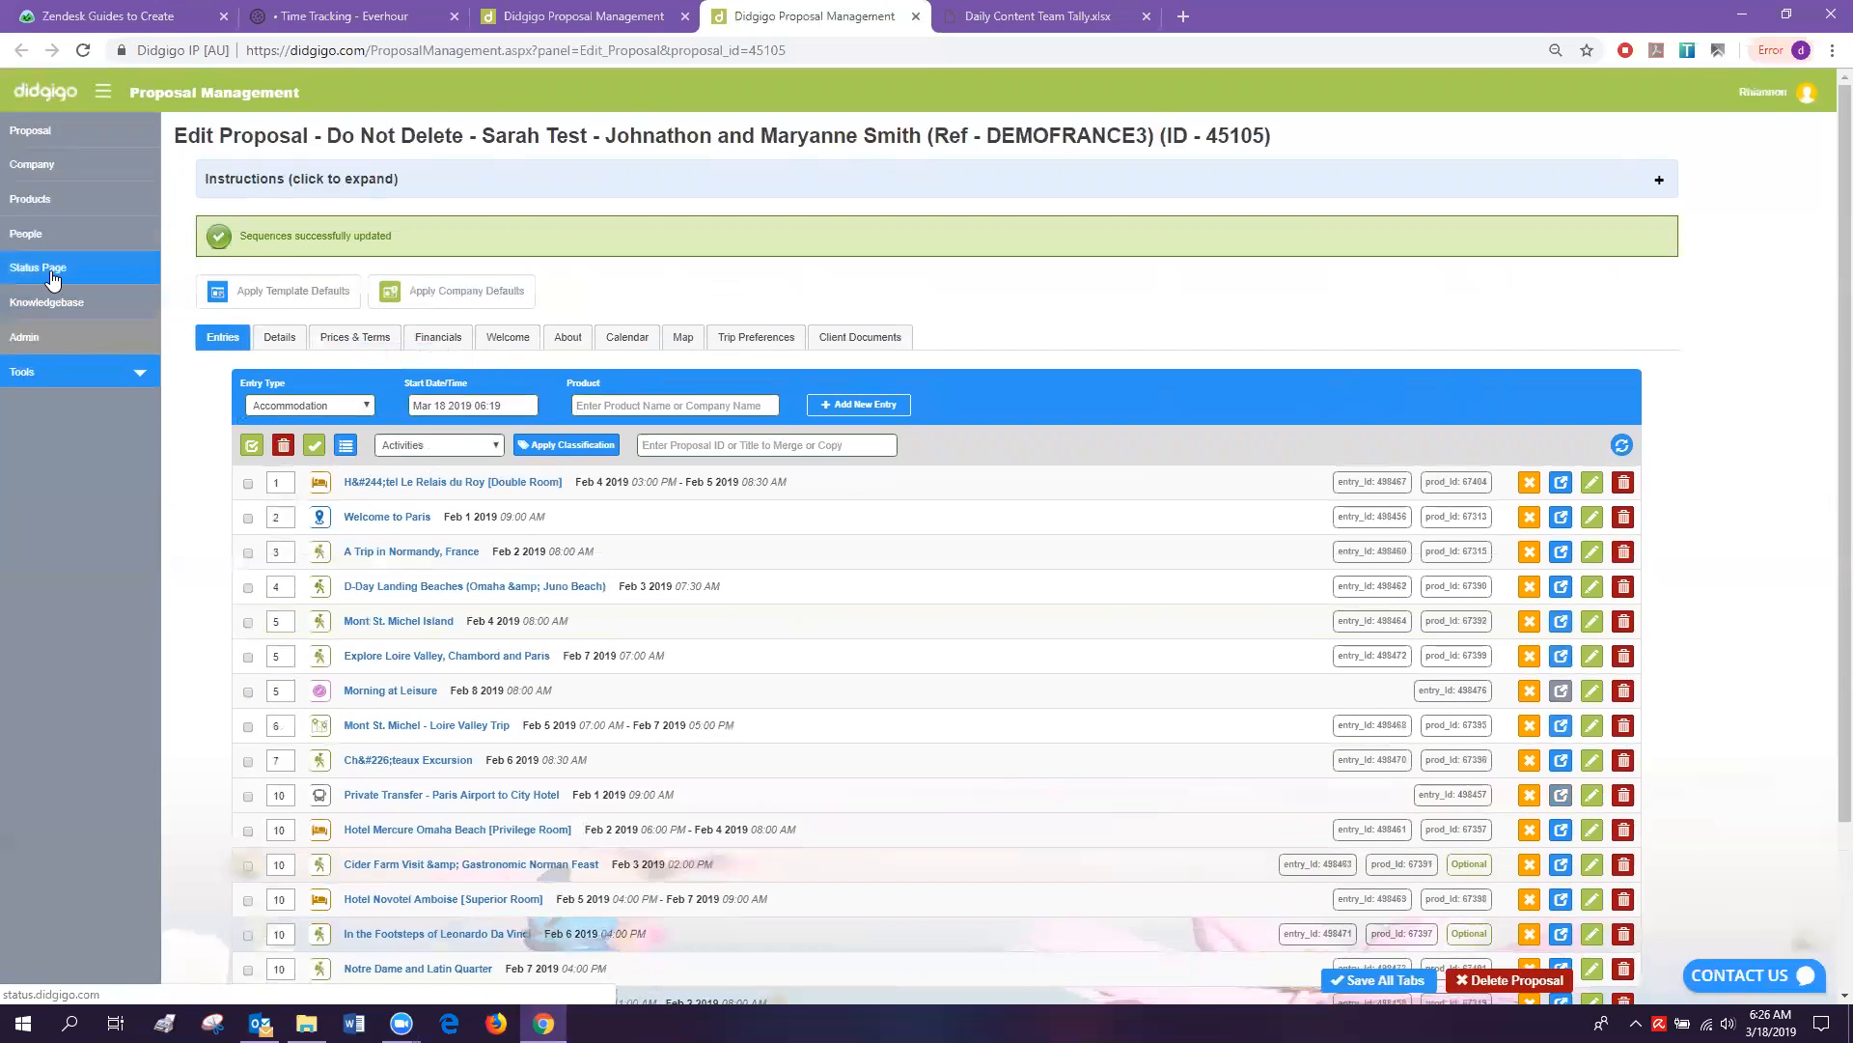